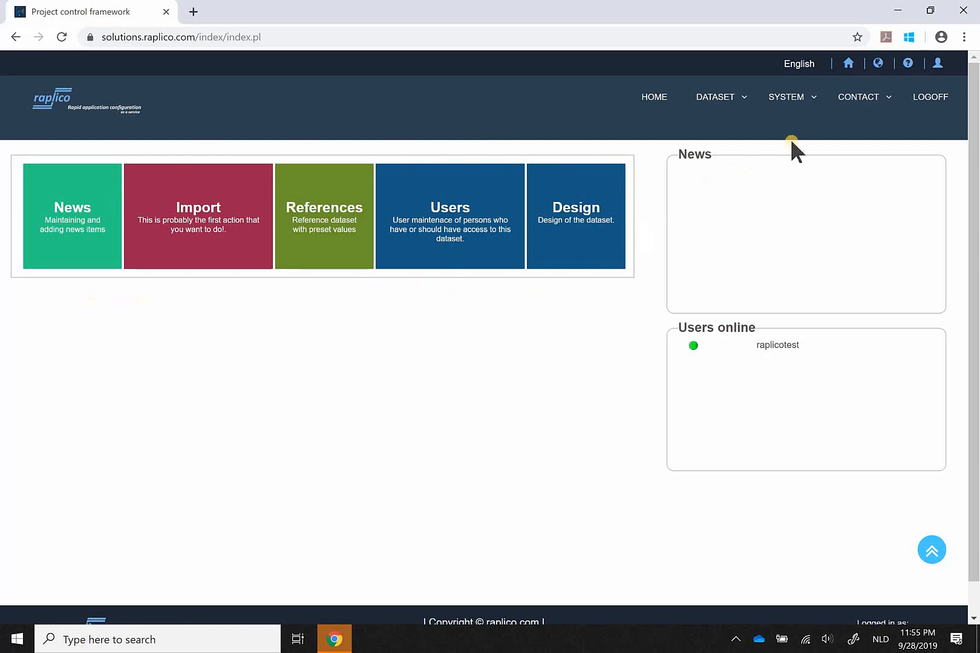
{"action": "left_click", "coordinate": [941, 64]}
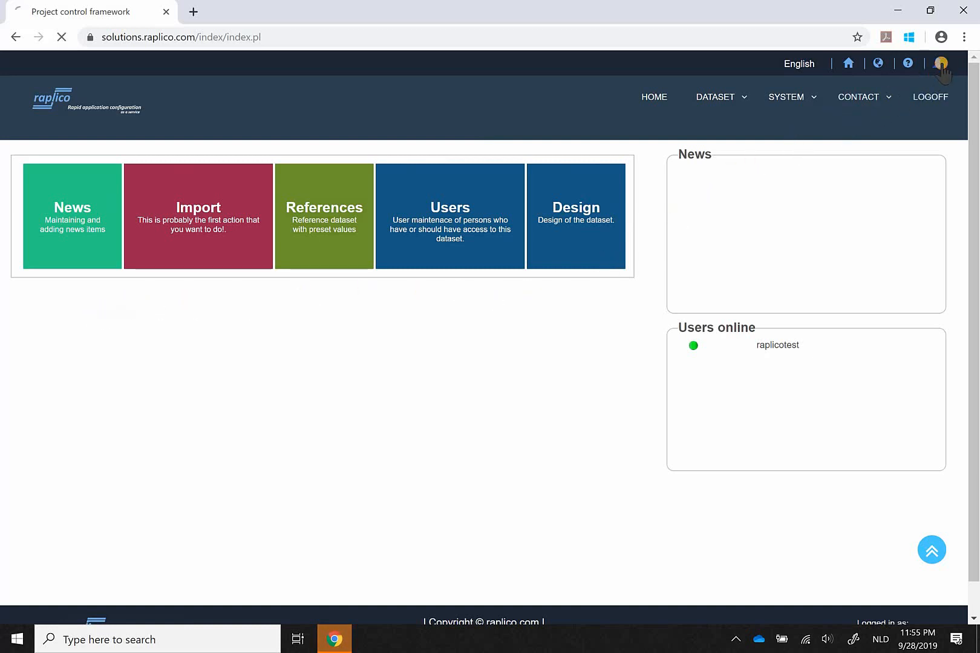
{"action": "left_click", "coordinate": [850, 64]}
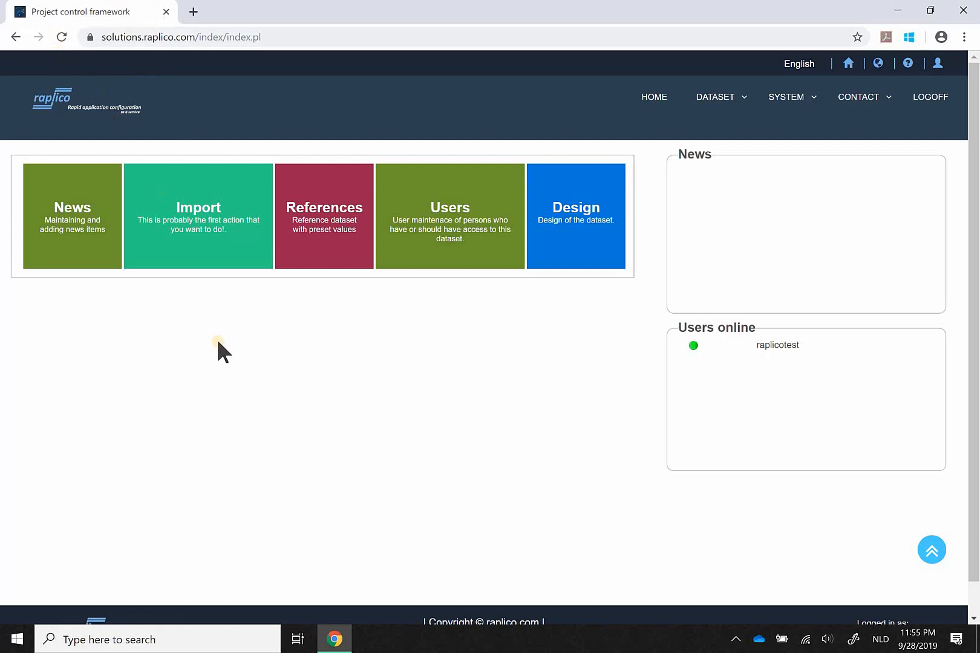
Open the Import section and start a new dataset import definition.
{"action": "left_click", "coordinate": [200, 217]}
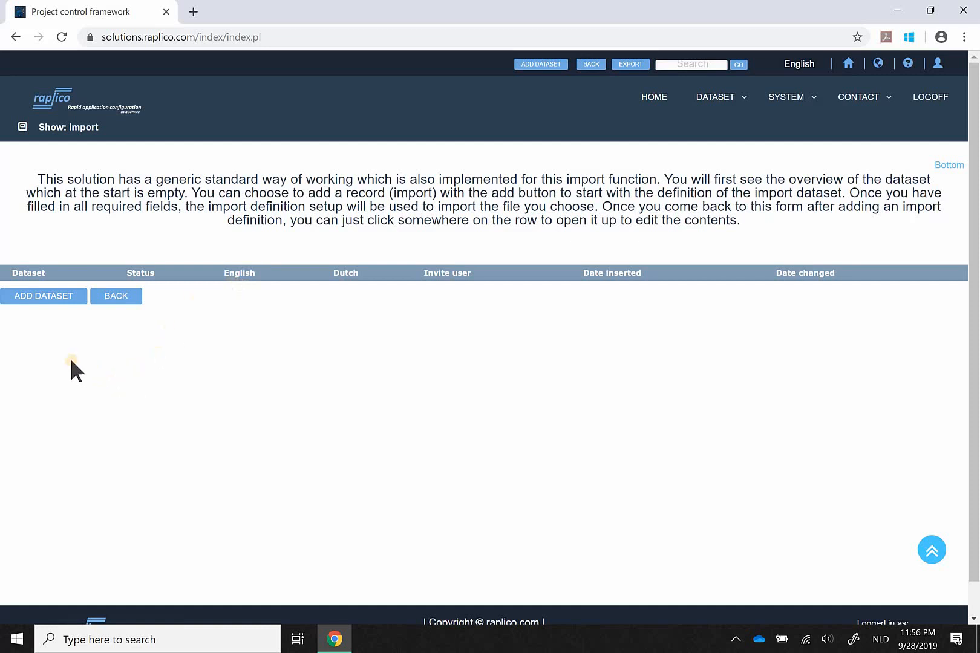
{"action": "left_click", "coordinate": [45, 299]}
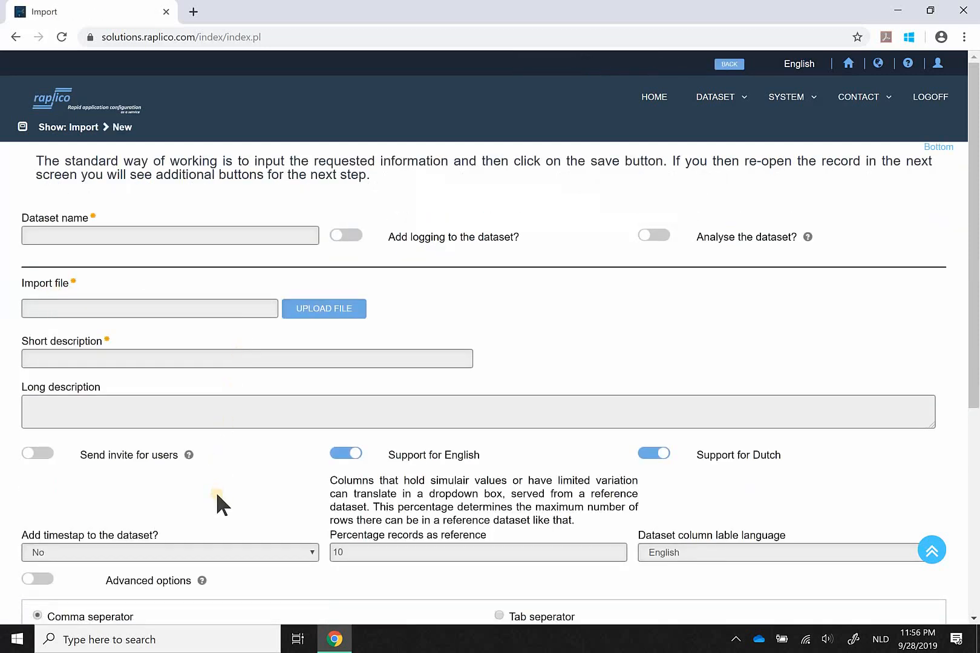
{"action": "scroll", "coordinate": [216, 492], "scroll_direction": "down", "scroll_amount": 1}
{"action": "scroll", "coordinate": [216, 492], "scroll_direction": "up", "scroll_amount": 1}
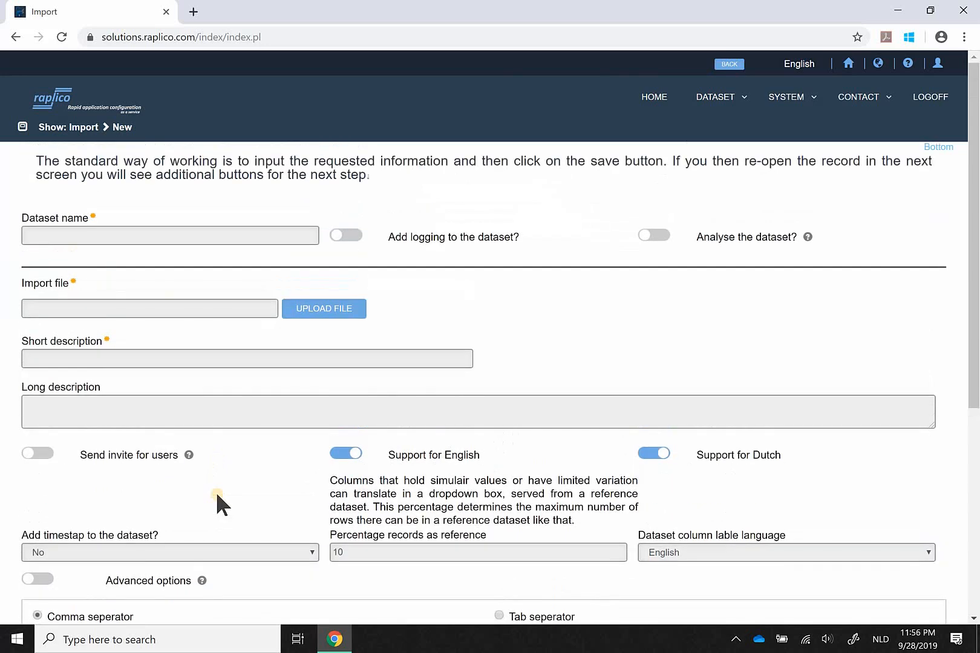
Choose Projectfile from the projectmanagement folder as the import file.
{"action": "left_click", "coordinate": [295, 317]}
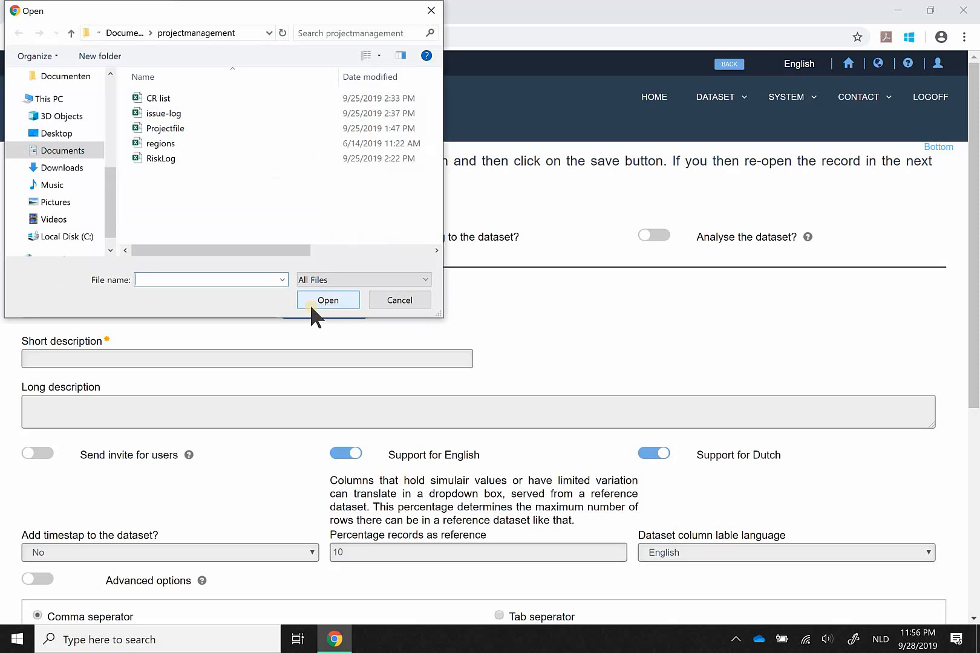
{"action": "left_click", "coordinate": [177, 130]}
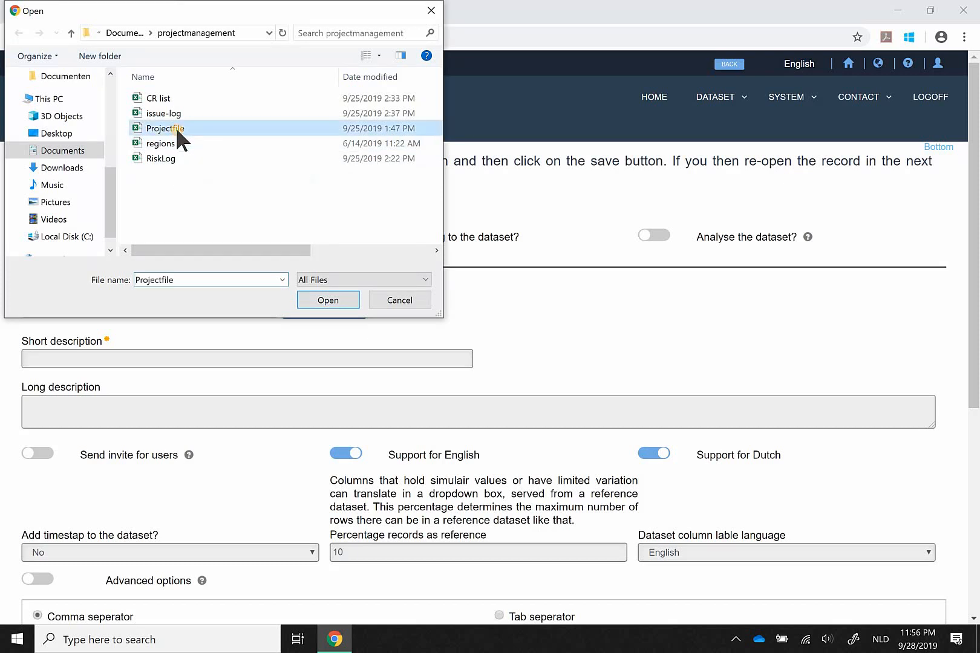
{"action": "left_click", "coordinate": [328, 300]}
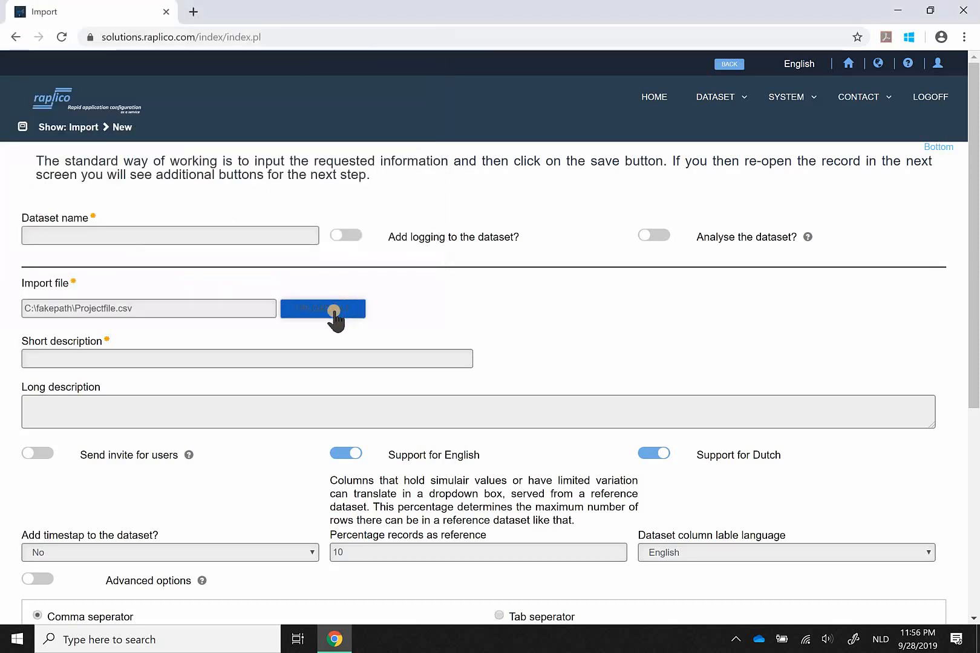
Name the dataset "projectfile" and enable analysis of the dataset.
{"action": "left_click", "coordinate": [118, 234]}
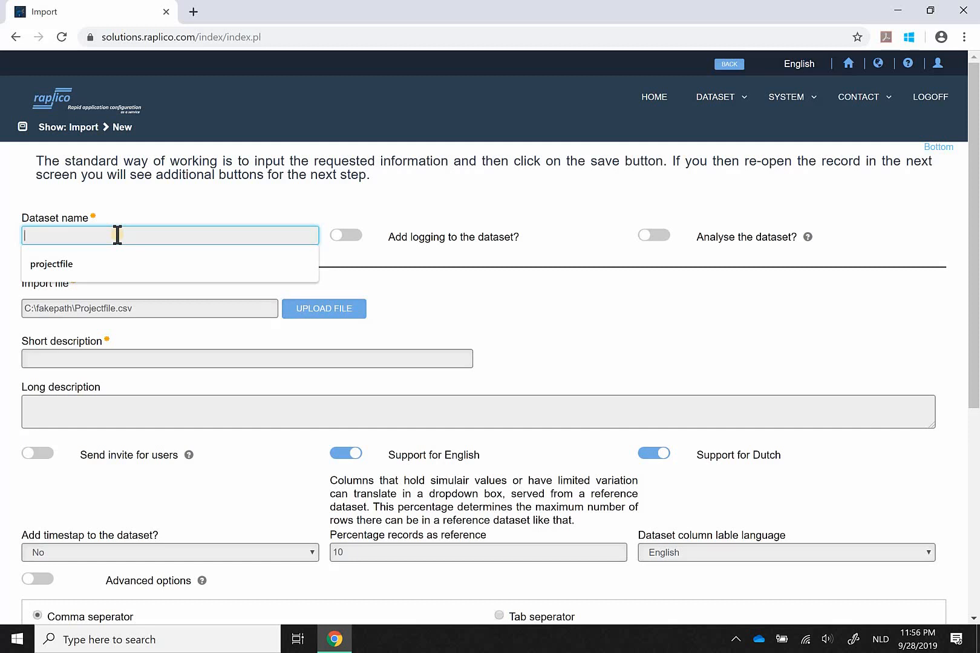
{"action": "left_click", "coordinate": [61, 264]}
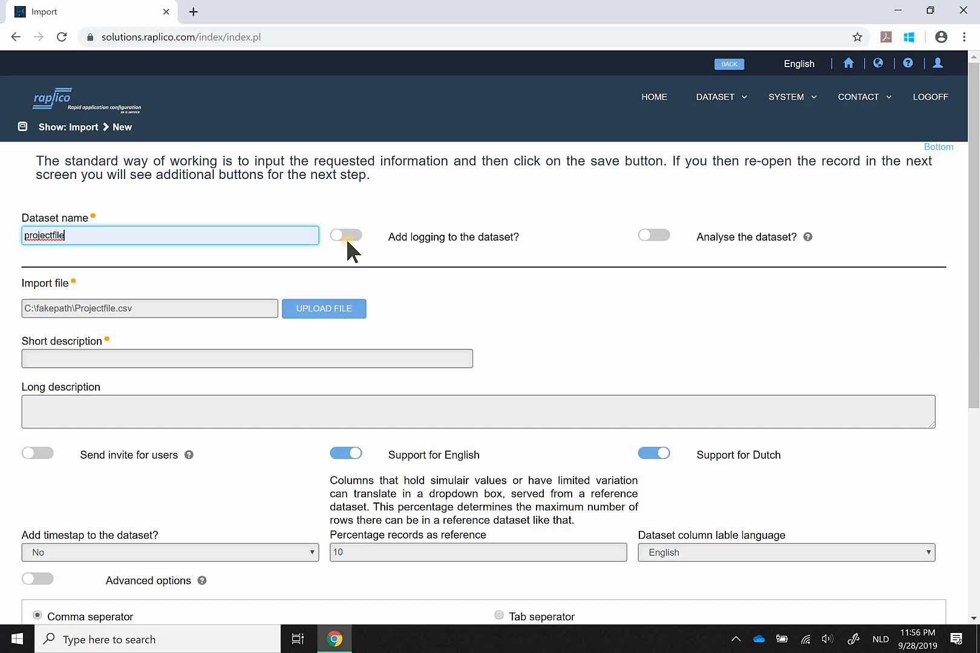
{"action": "left_click", "coordinate": [664, 237]}
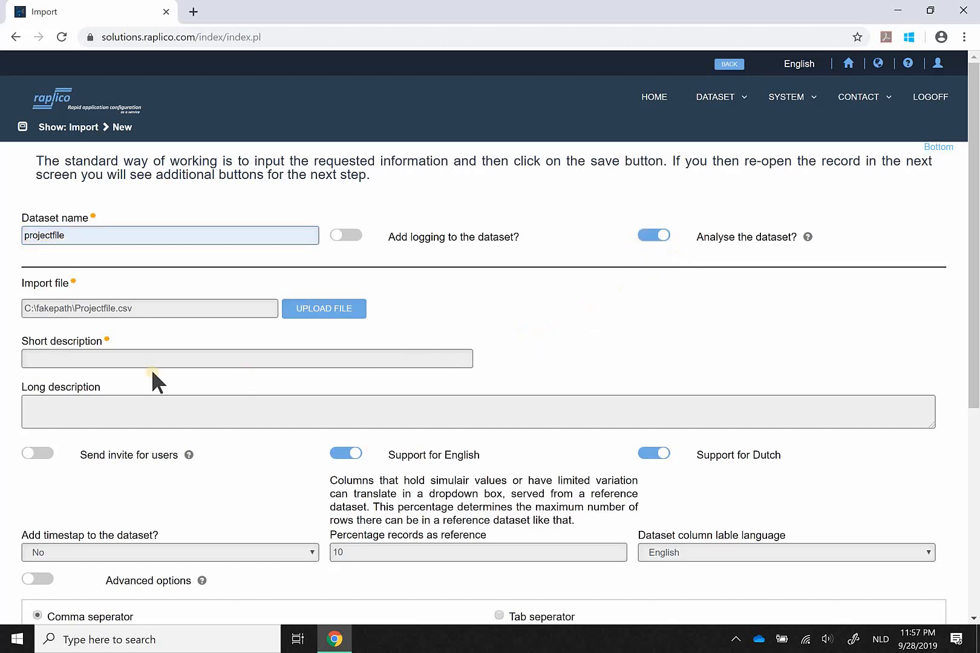
Fill in the short description of the import as "Project file overview".
{"action": "left_click", "coordinate": [104, 362]}
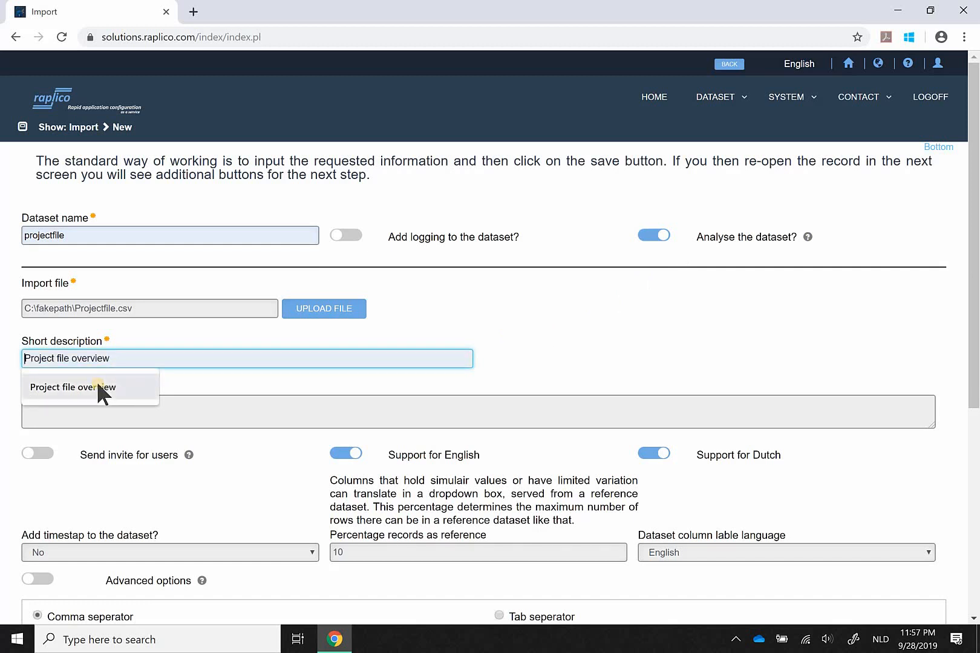
{"action": "left_click", "coordinate": [98, 386]}
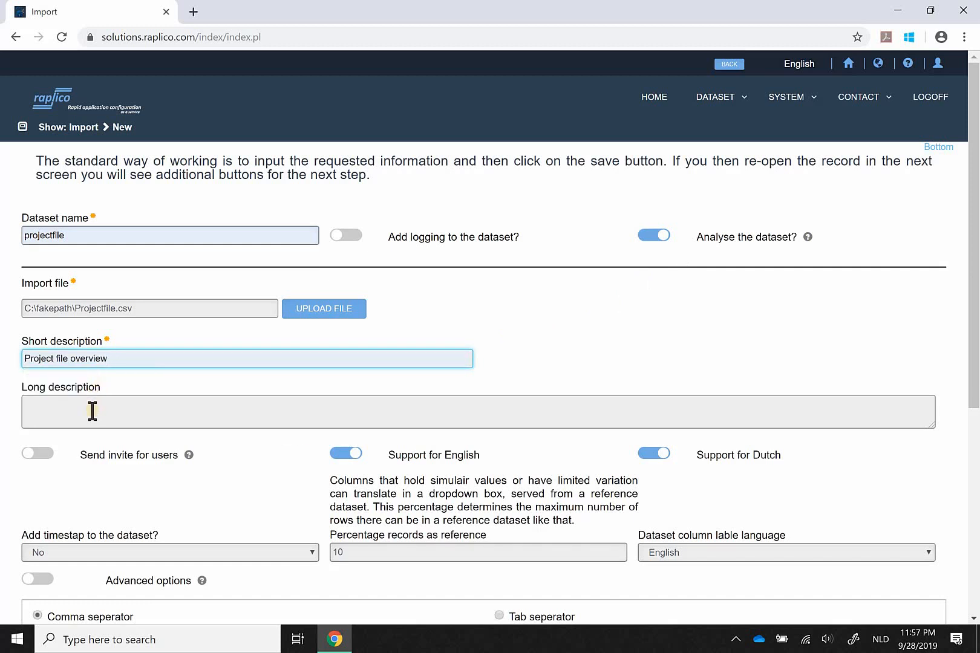
{"action": "left_click", "coordinate": [92, 411]}
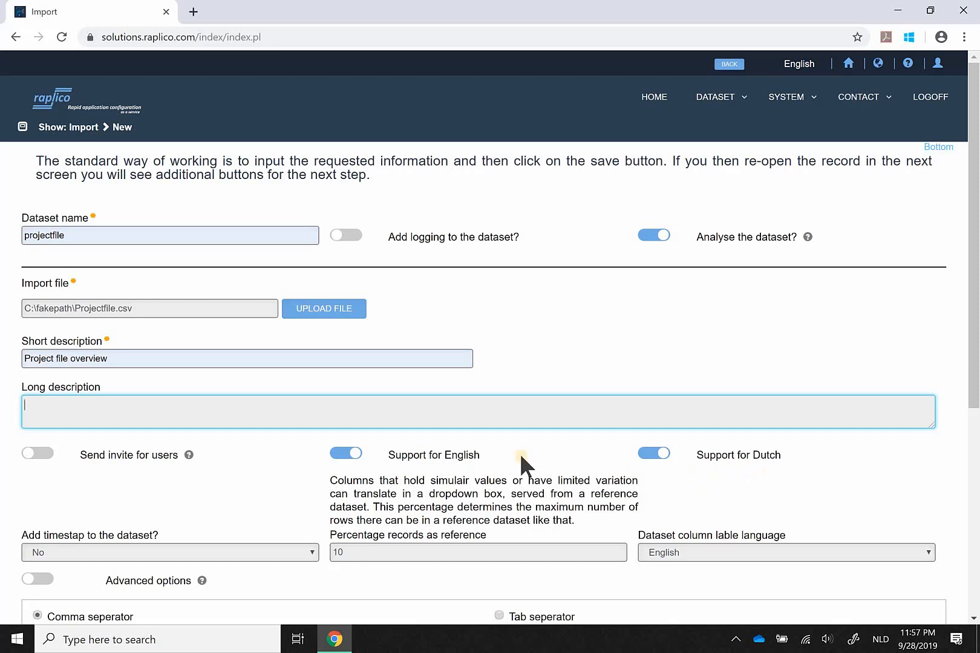
{"action": "scroll", "coordinate": [438, 478], "scroll_direction": "down", "scroll_amount": 1}
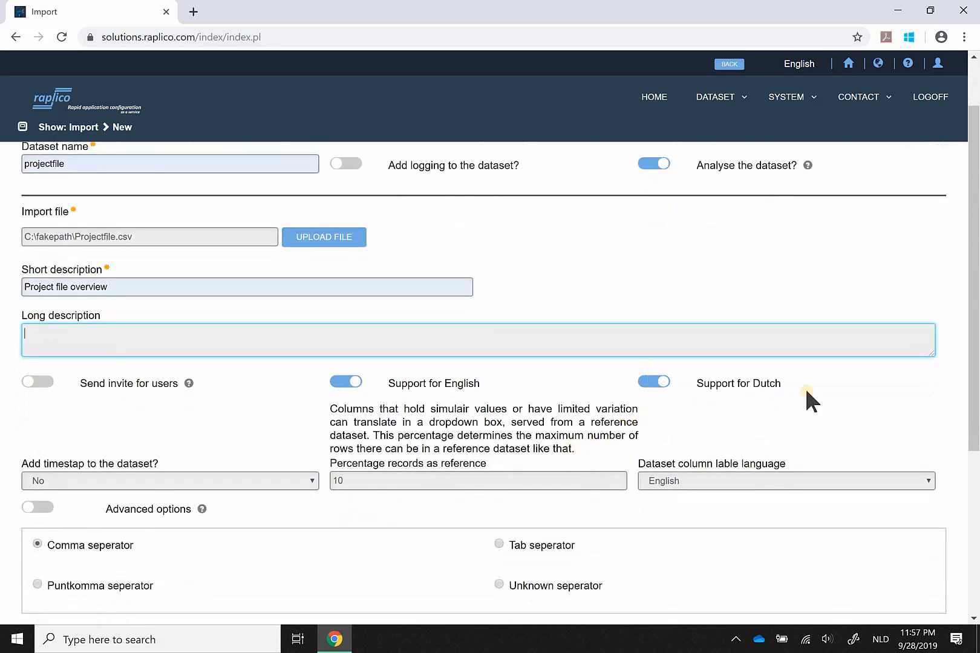
{"action": "left_click", "coordinate": [655, 383]}
{"action": "left_click", "coordinate": [664, 383]}
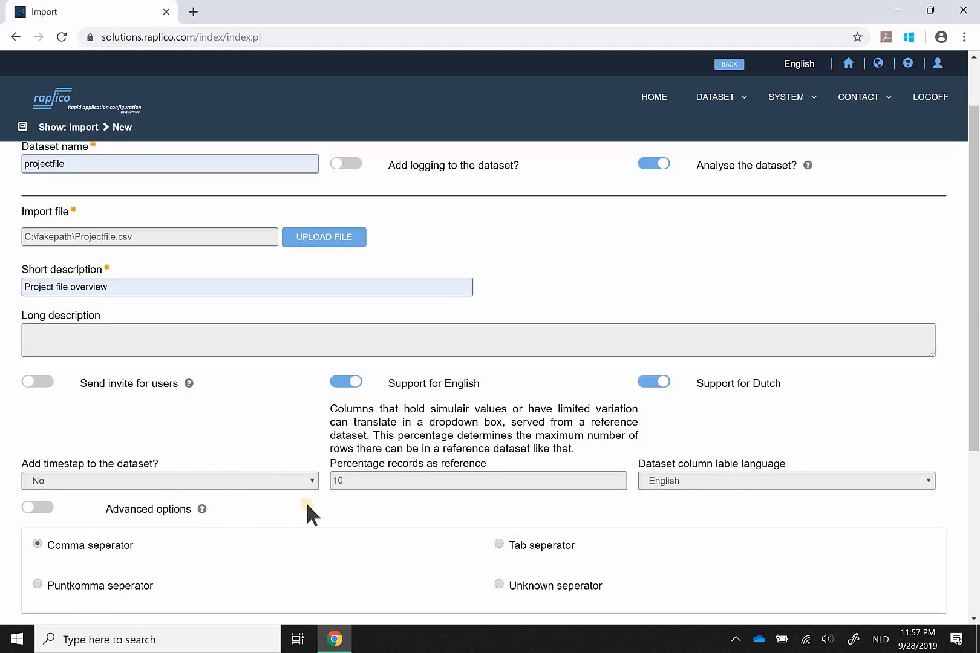
Set the timestamp option for the dataset to Yes and select English as the column label language.
{"action": "scroll", "coordinate": [269, 473], "scroll_direction": "down", "scroll_amount": 1}
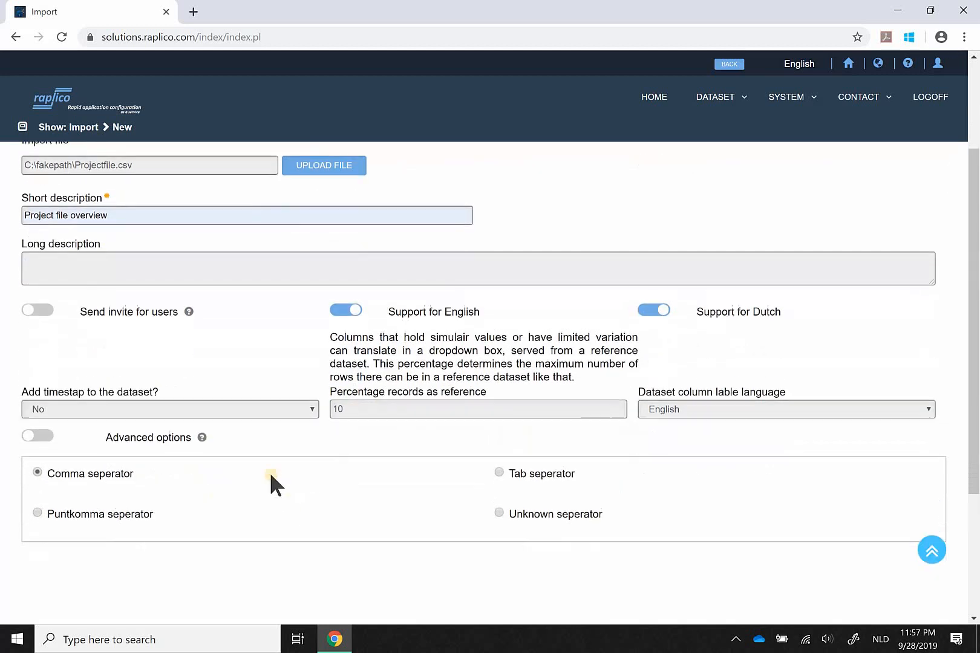
{"action": "left_click", "coordinate": [236, 407]}
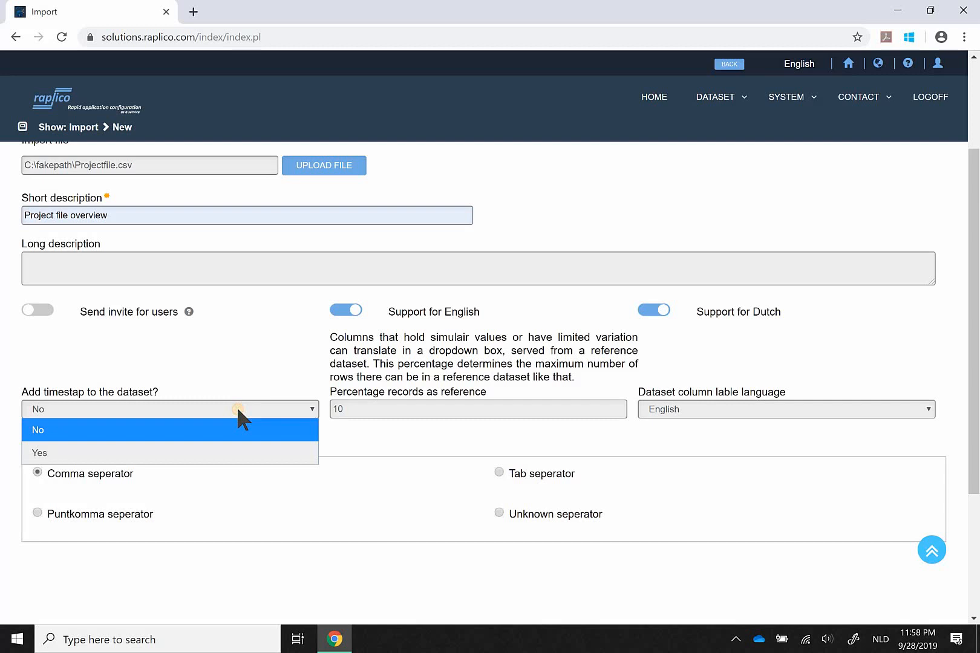
{"action": "left_click", "coordinate": [217, 451]}
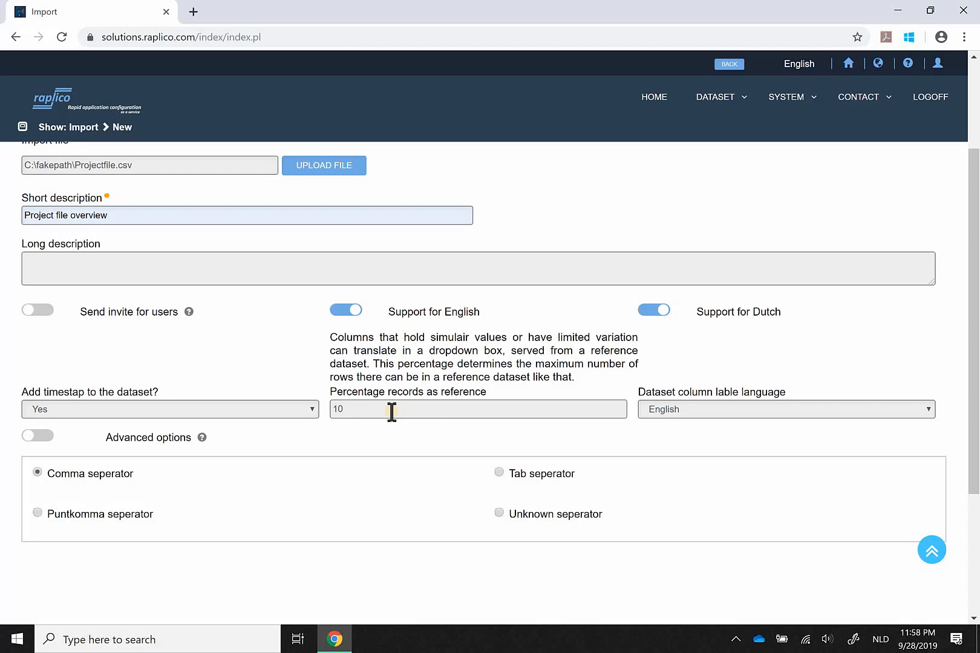
{"action": "left_click", "coordinate": [311, 406]}
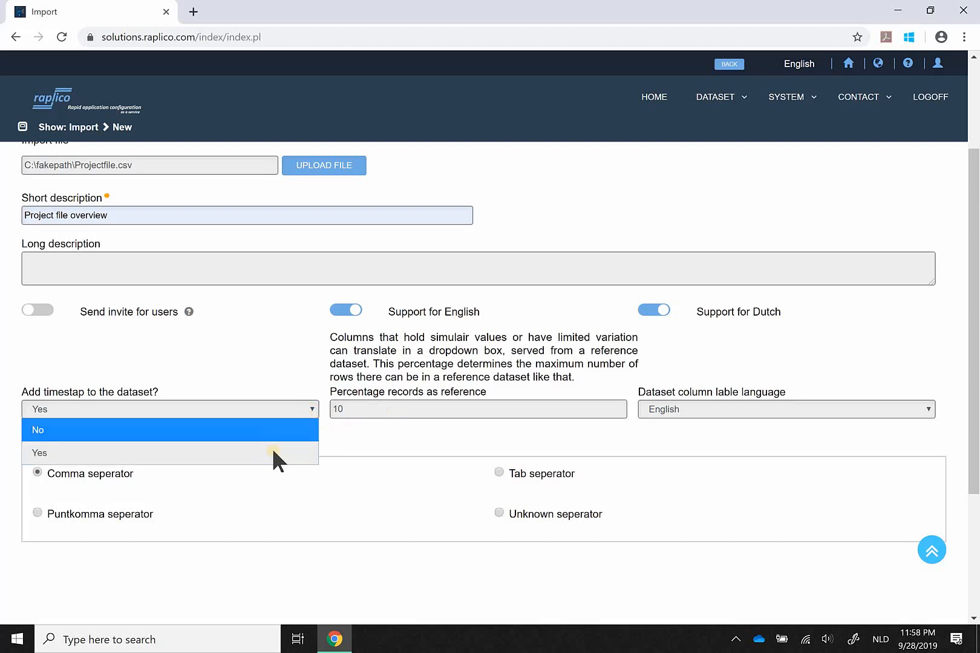
{"action": "left_click", "coordinate": [303, 406]}
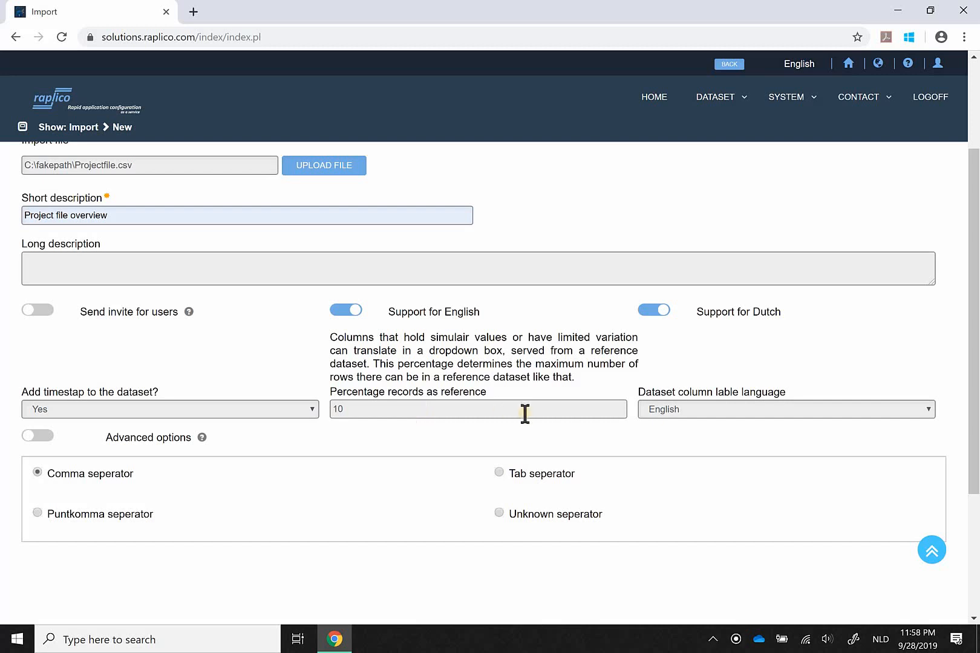
{"action": "left_click", "coordinate": [733, 410]}
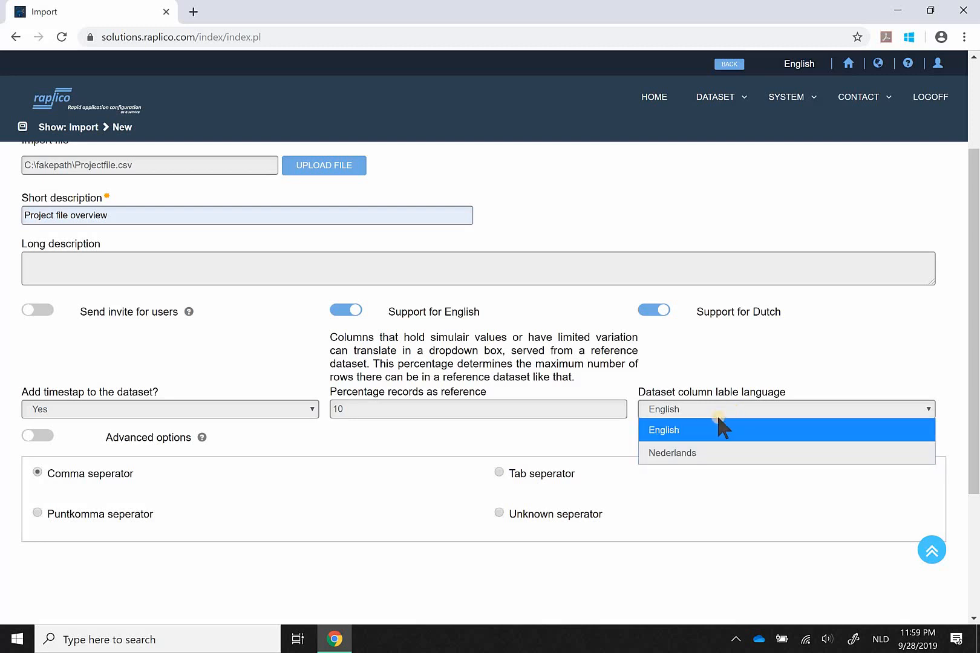
{"action": "left_click", "coordinate": [719, 423]}
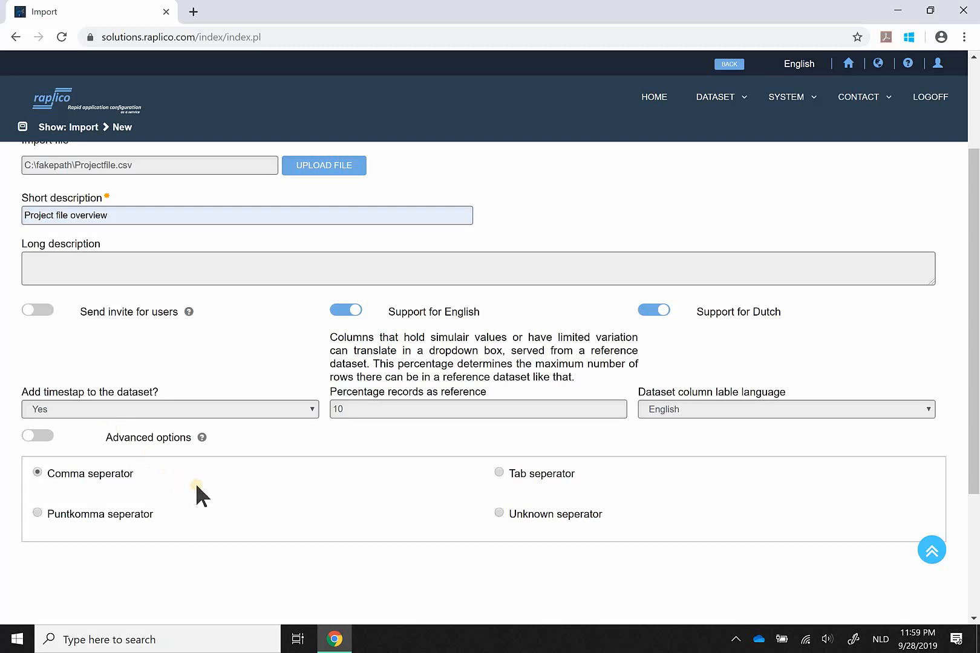
Start the import of the project file with the comma separator option.
{"action": "scroll", "coordinate": [168, 439], "scroll_direction": "down", "scroll_amount": 2}
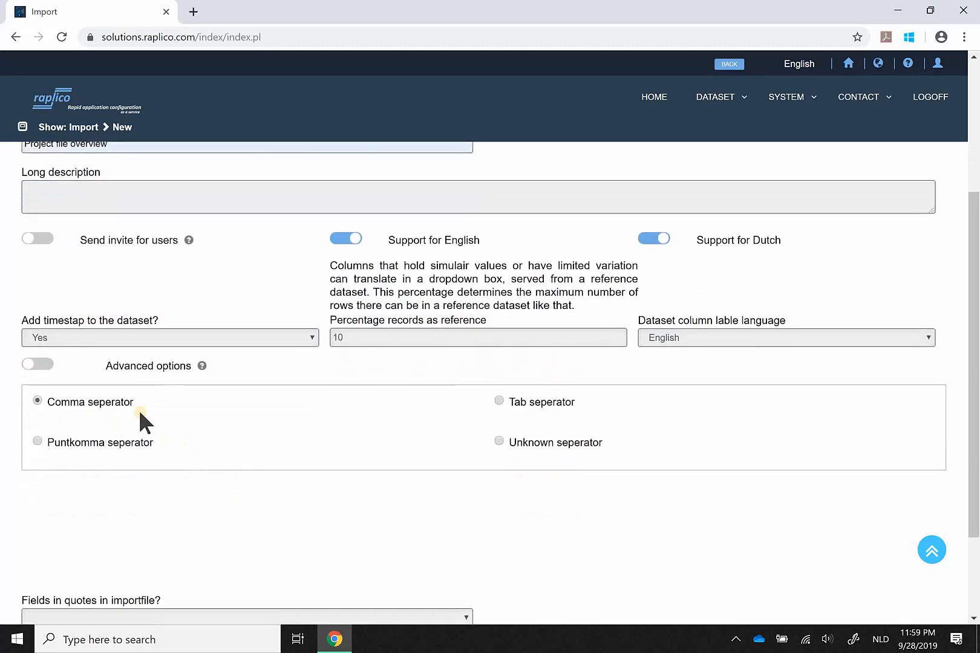
{"action": "scroll", "coordinate": [137, 418], "scroll_direction": "down", "scroll_amount": 2}
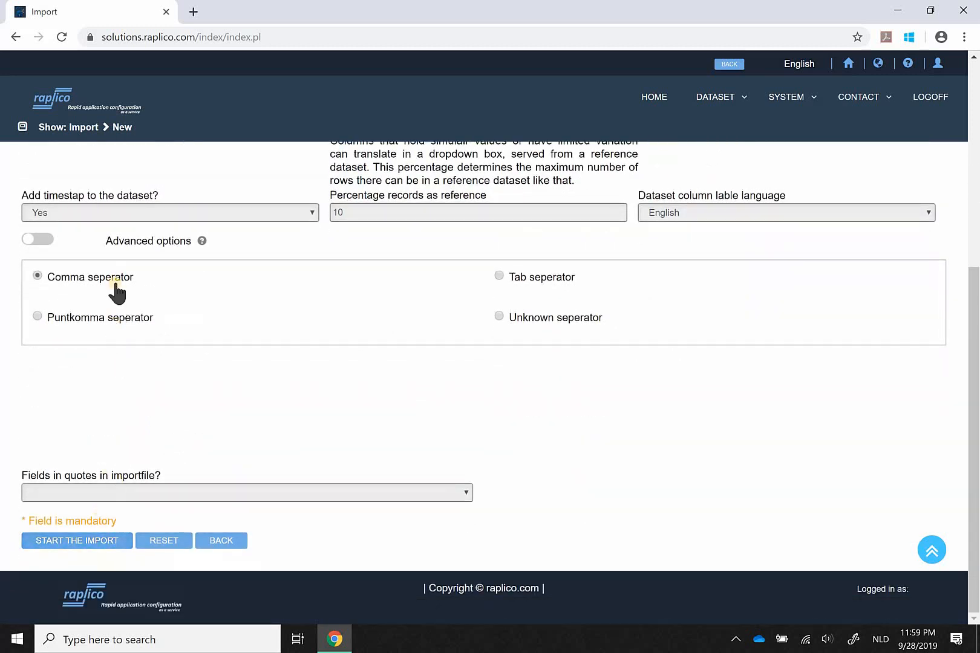
{"action": "left_click", "coordinate": [106, 541]}
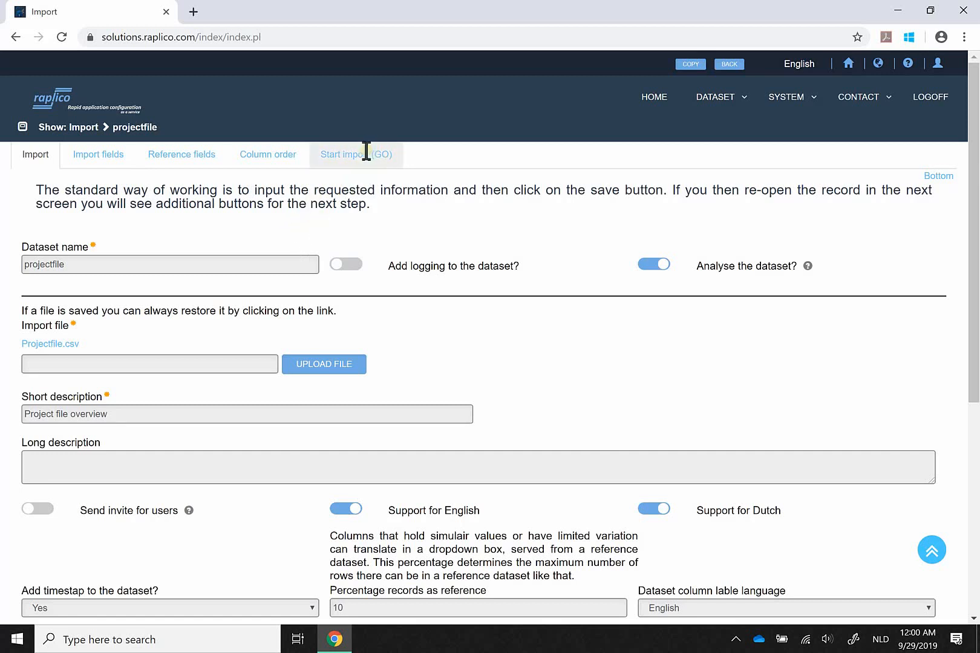
Open the prj_projectstartdate import field and change its field type to Date field.
{"action": "left_click", "coordinate": [105, 155]}
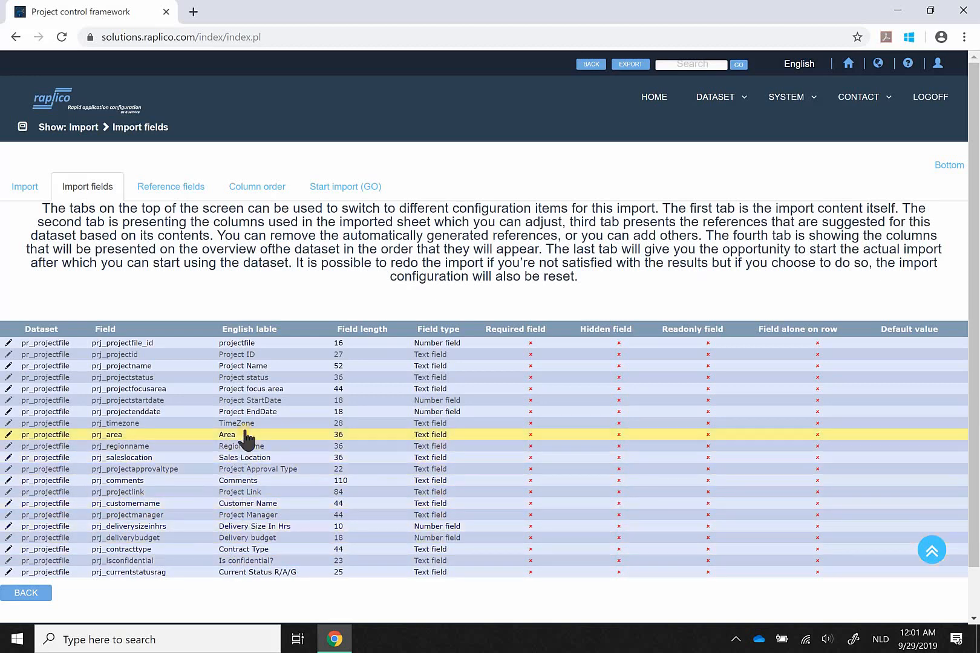
{"action": "left_click", "coordinate": [254, 401]}
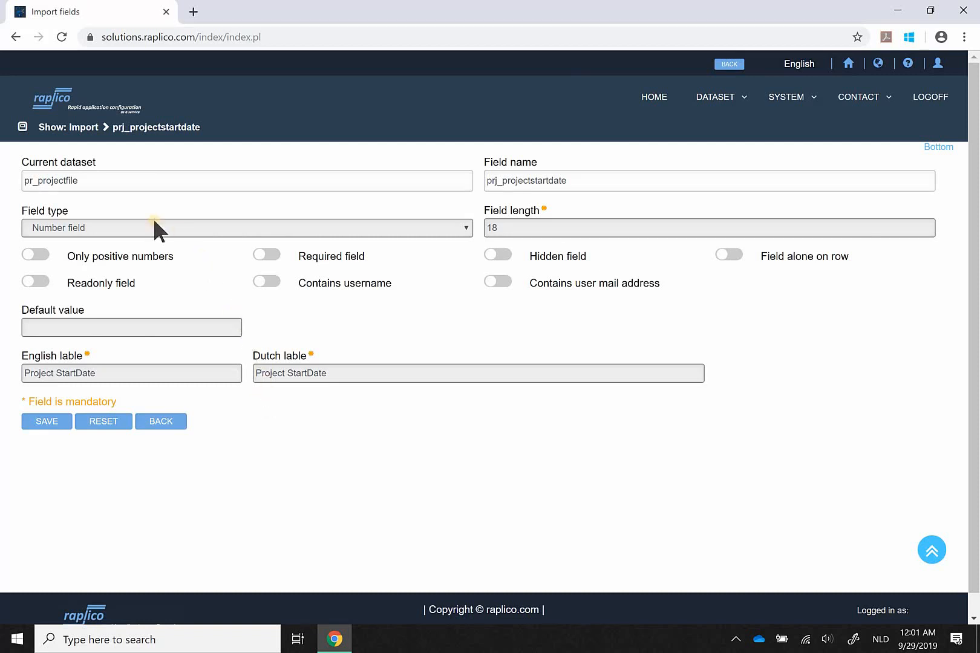
{"action": "left_click", "coordinate": [194, 229]}
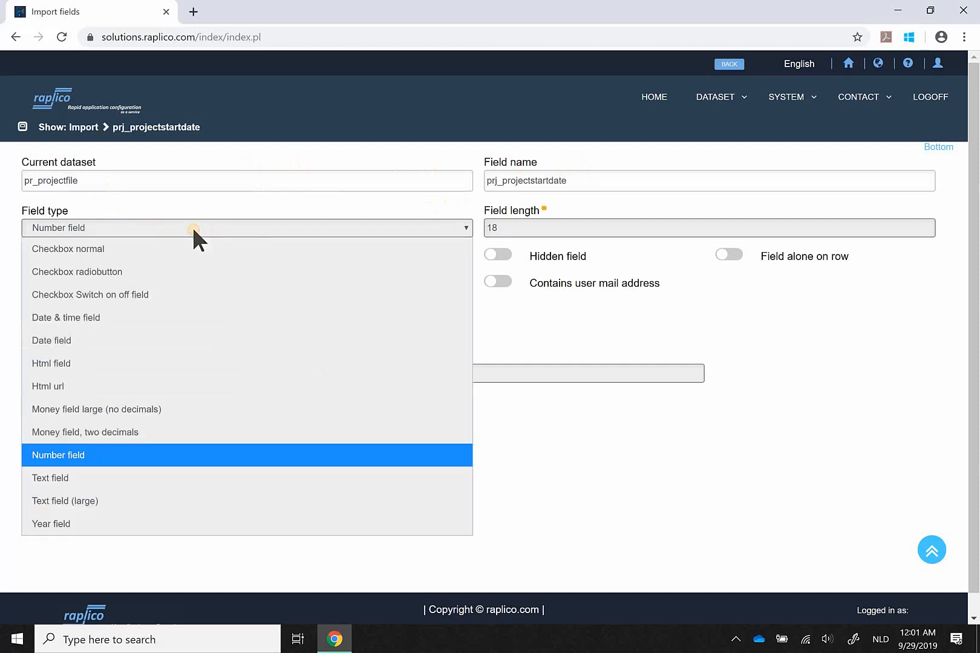
{"action": "left_click", "coordinate": [152, 341]}
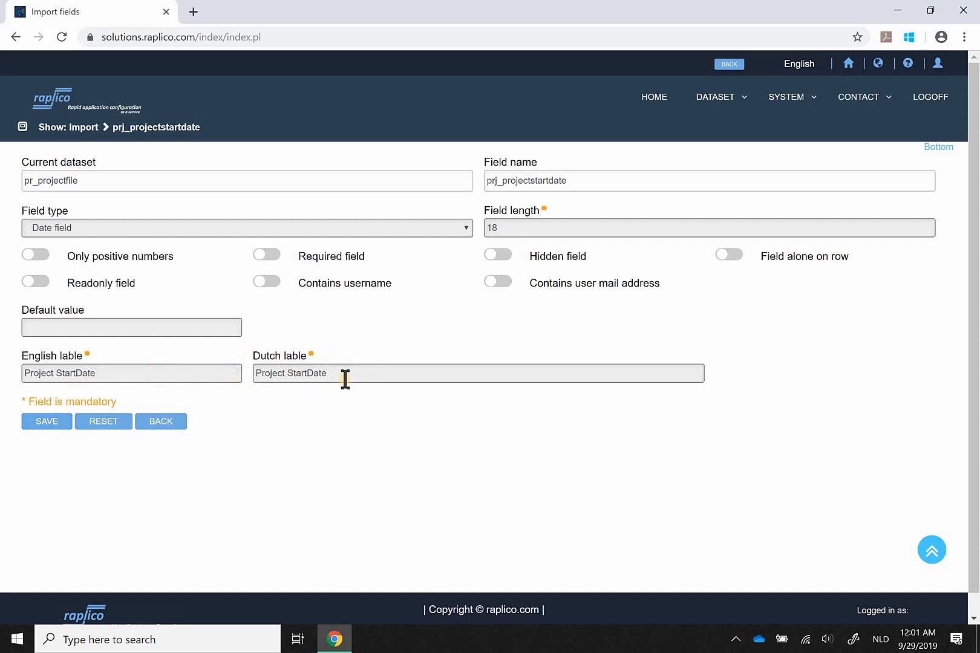
Change the start date field's English label to "Project startdate" and save the field.
{"action": "left_click", "coordinate": [59, 374]}
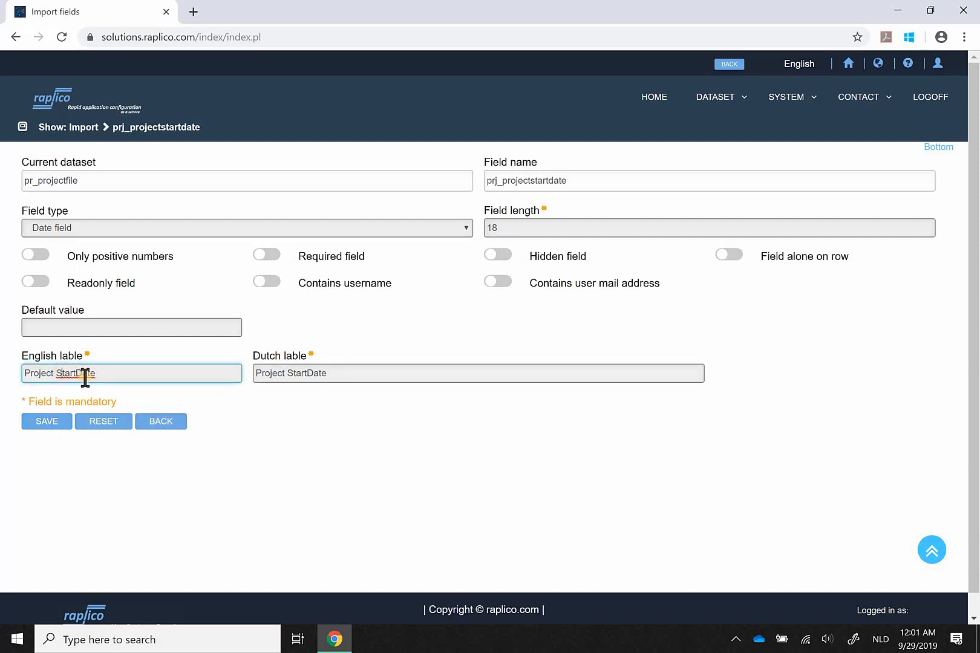
{"action": "key", "text": "BackSpace"}
{"action": "type", "text": "s"}
{"action": "key", "text": "BackSpace"}
{"action": "type", "text": "d"}
{"action": "left_click", "coordinate": [46, 421]}
{"action": "left_click", "coordinate": [47, 422]}
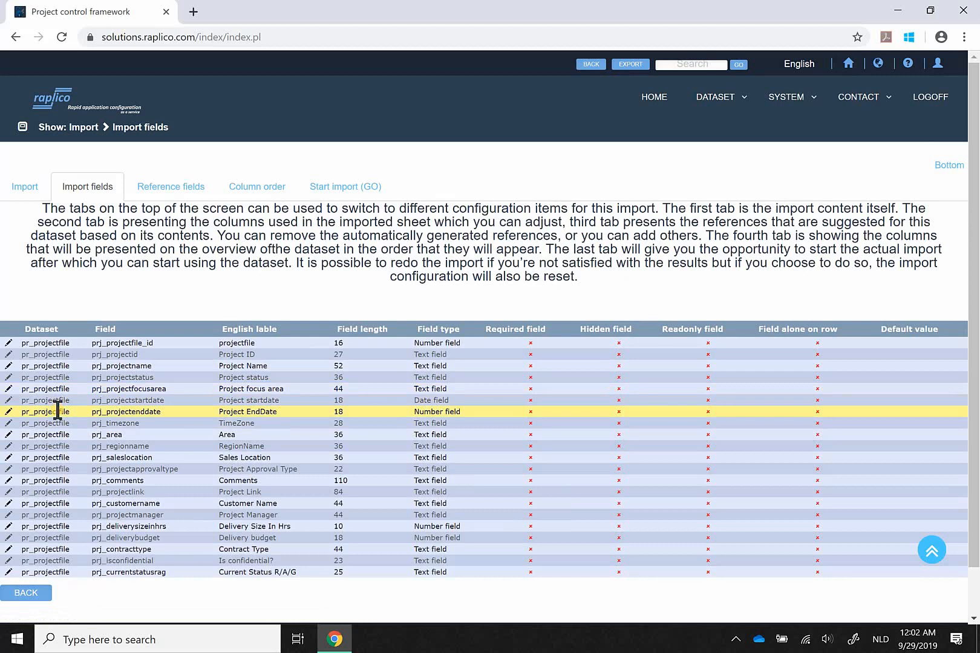
Open the prj_projectenddate import field and change its field type to Date field.
{"action": "left_click", "coordinate": [58, 412]}
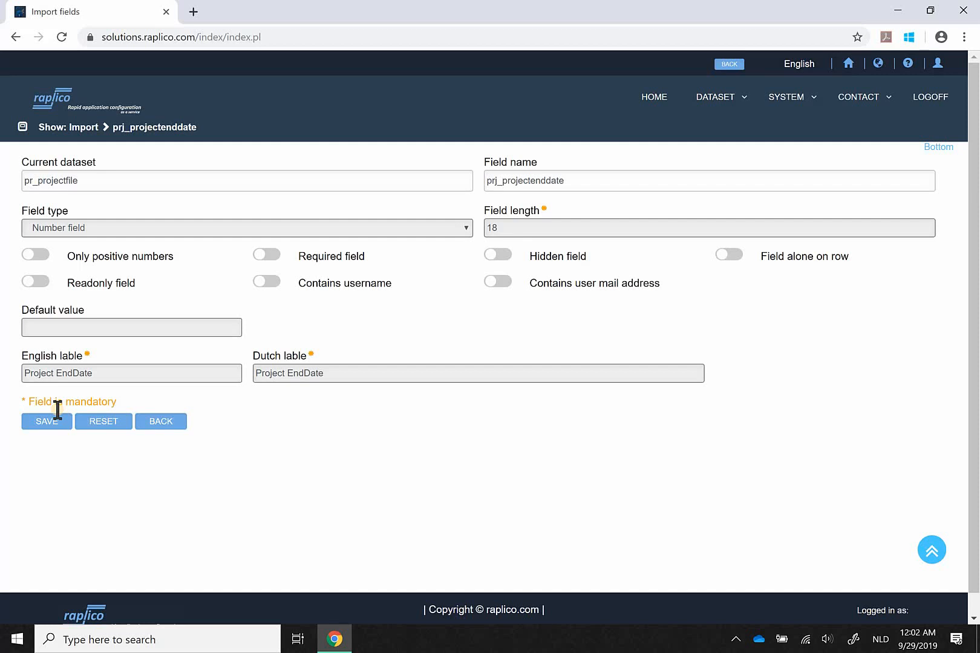
{"action": "left_click", "coordinate": [172, 227]}
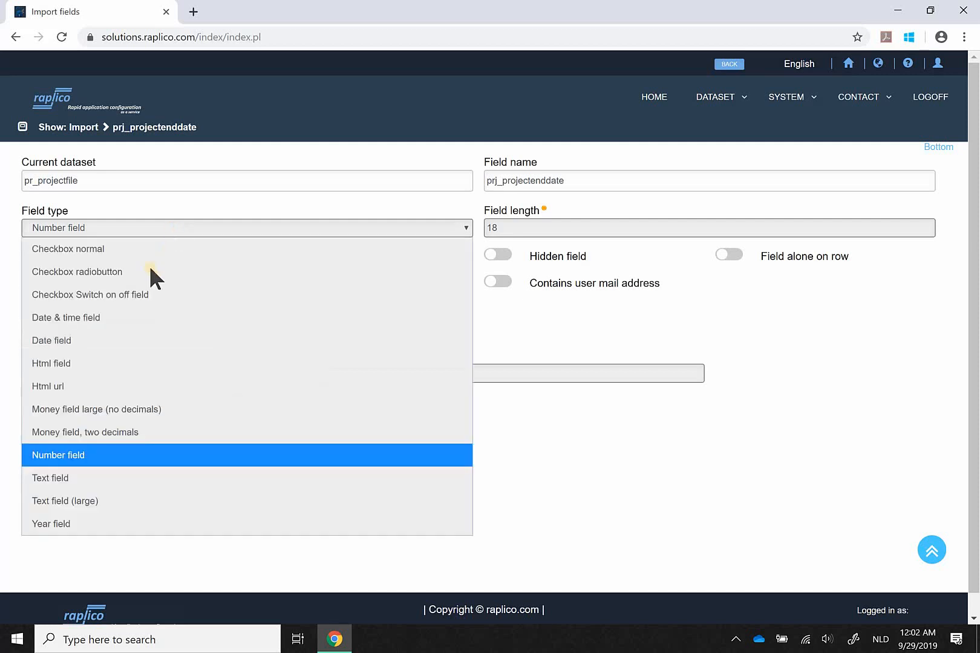
{"action": "left_click", "coordinate": [135, 340]}
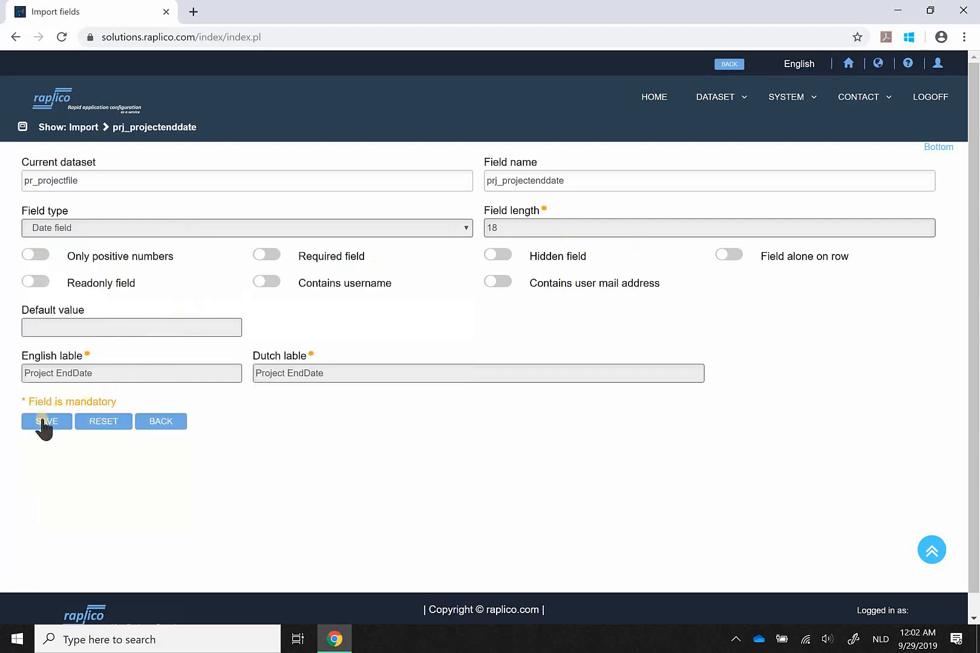
Change the end date field's English label to "Project enddate" and save the field.
{"action": "left_click", "coordinate": [69, 376]}
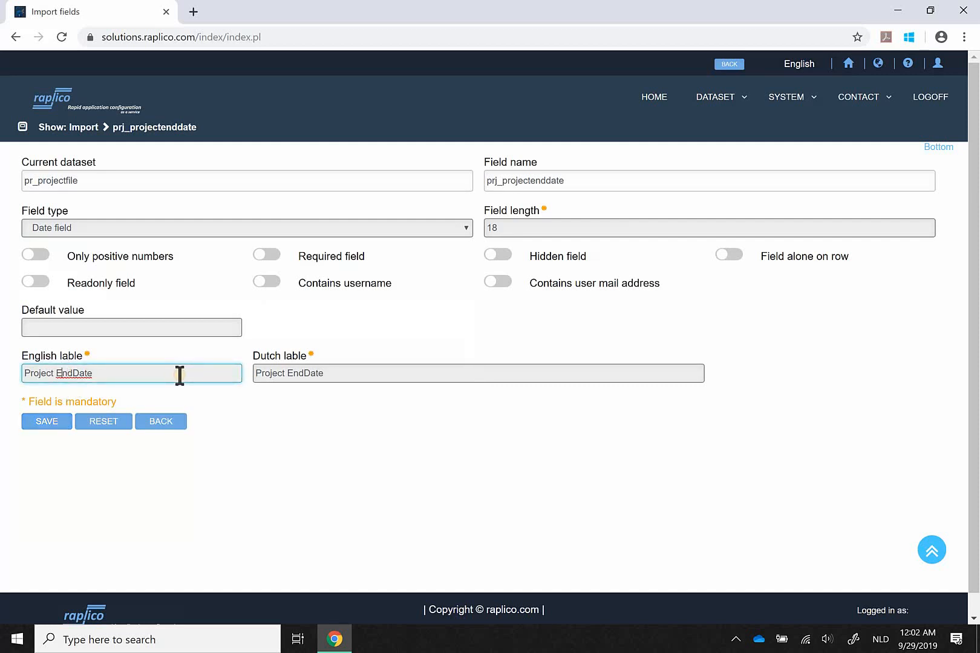
{"action": "key", "text": "BackSpace"}
{"action": "key", "text": "BackSpace"}
{"action": "type", "text": "en"}
{"action": "key", "text": "BackSpace"}
{"action": "type", "text": "d"}
{"action": "left_click", "coordinate": [64, 425]}
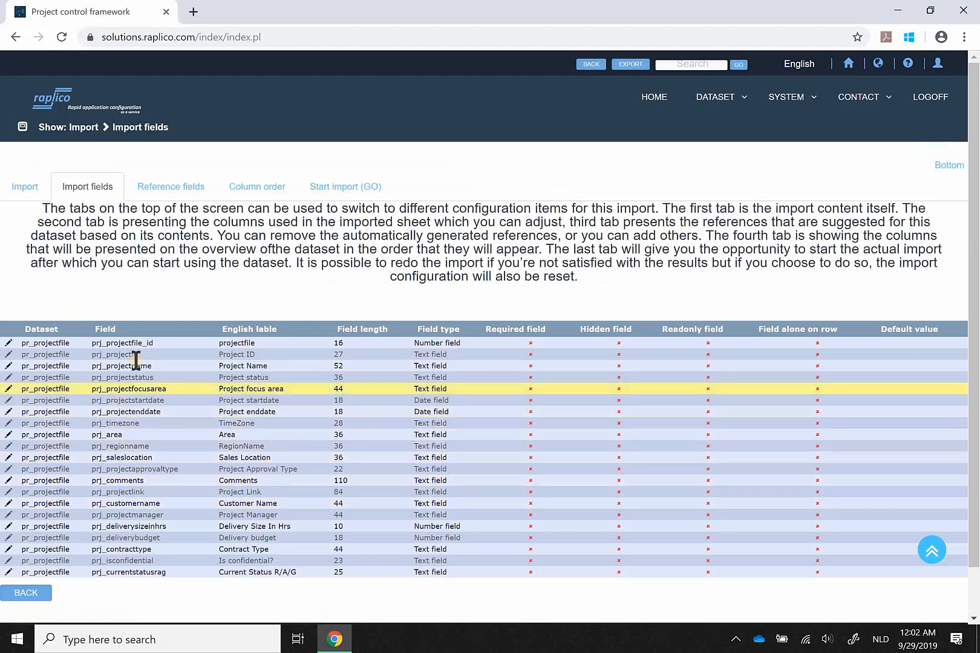
Open the prj_projectname import field, make it a required field and set its field length to 128.
{"action": "left_click", "coordinate": [63, 366]}
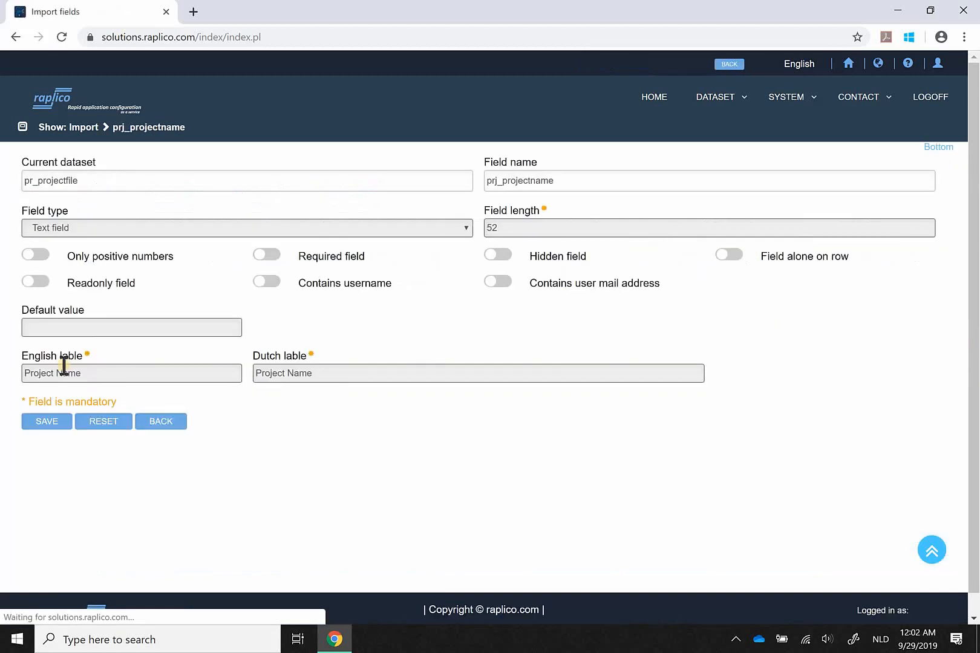
{"action": "left_click", "coordinate": [271, 254]}
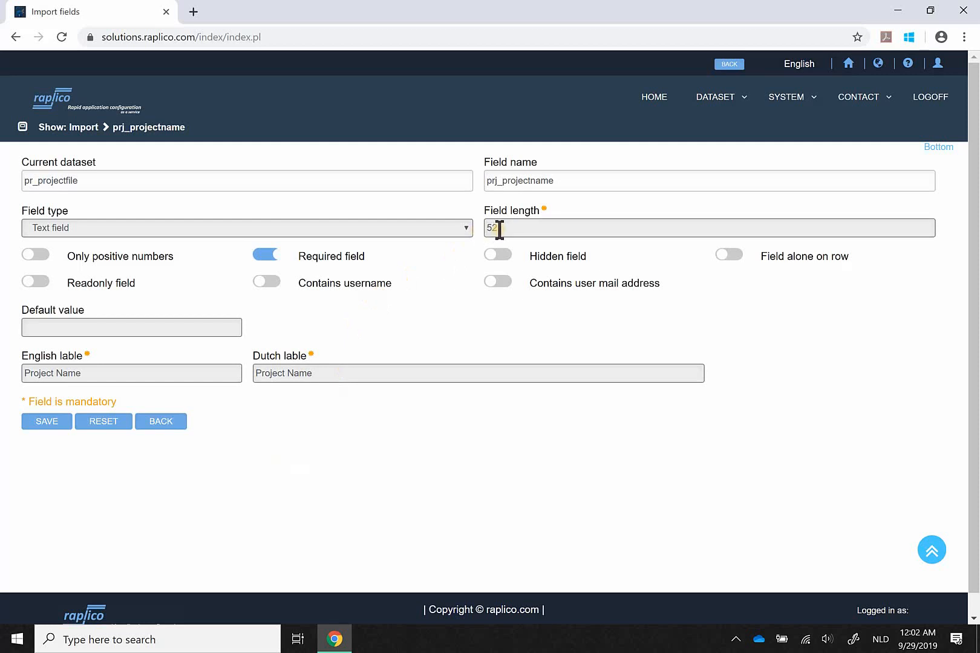
{"action": "left_click_drag", "start_coordinate": [499, 229], "coordinate": [484, 228]}
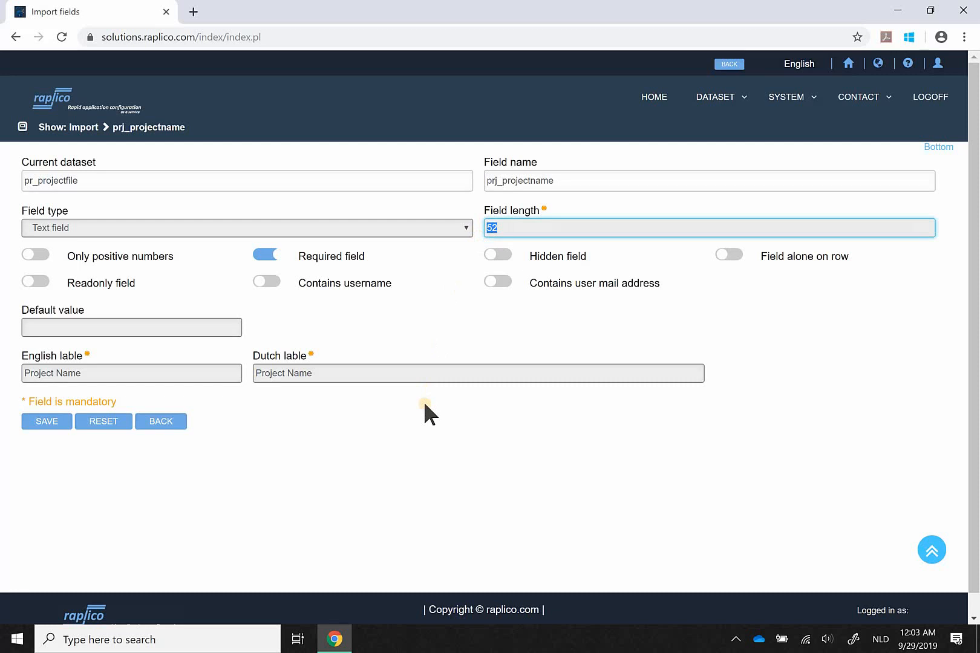
{"action": "type", "text": "128"}
Change the project name field's English label to "Project name" and save the field.
{"action": "left_click", "coordinate": [65, 373]}
{"action": "key", "text": "BackSpace"}
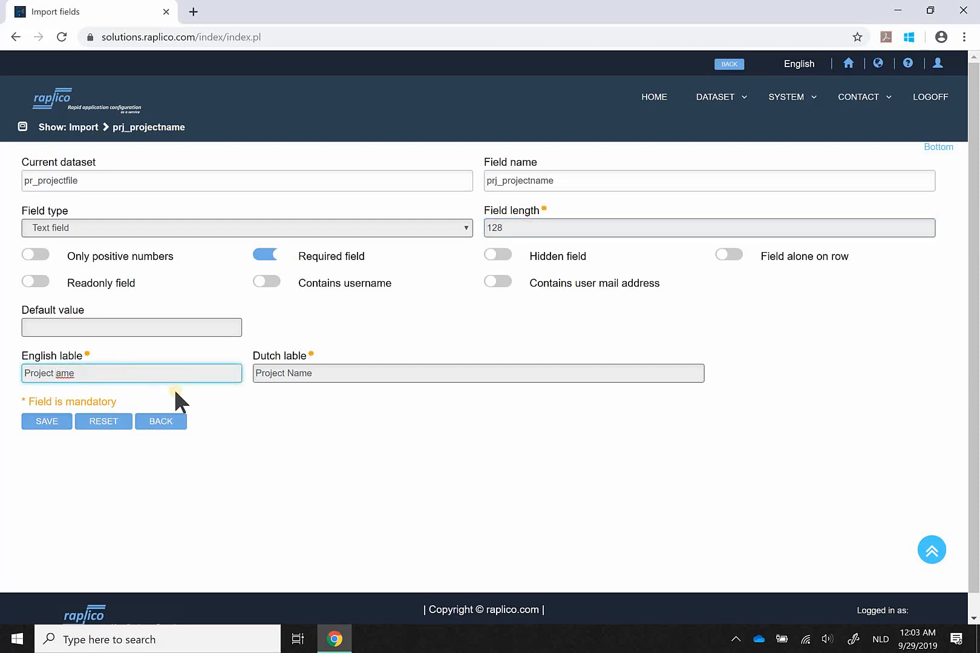
{"action": "type", "text": "n"}
{"action": "left_click", "coordinate": [56, 422]}
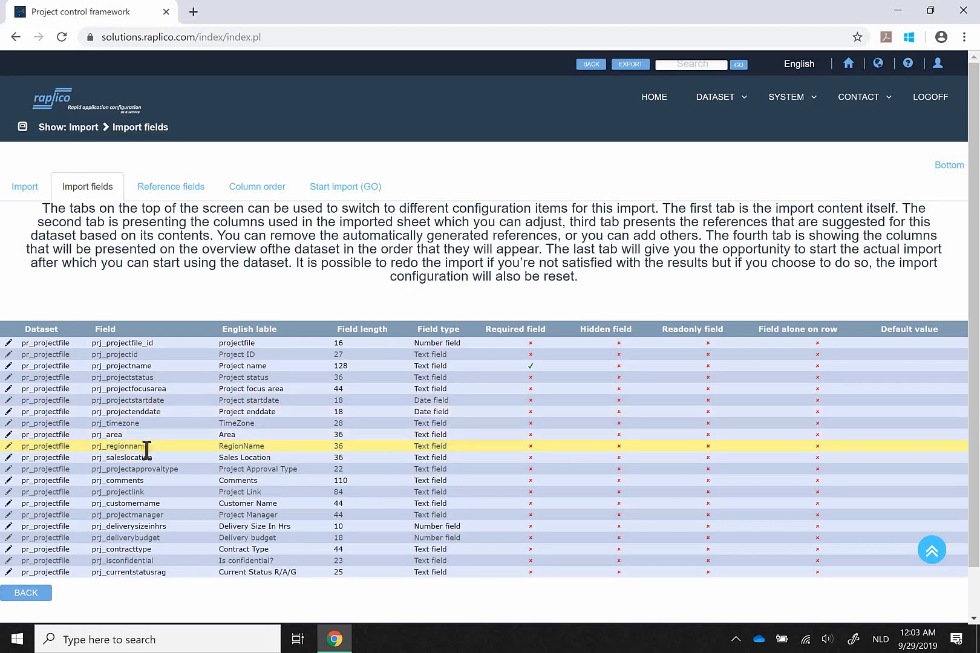
Change the prj_comments import field to Text field (large) with a field length of 256 and save it.
{"action": "left_click", "coordinate": [171, 482]}
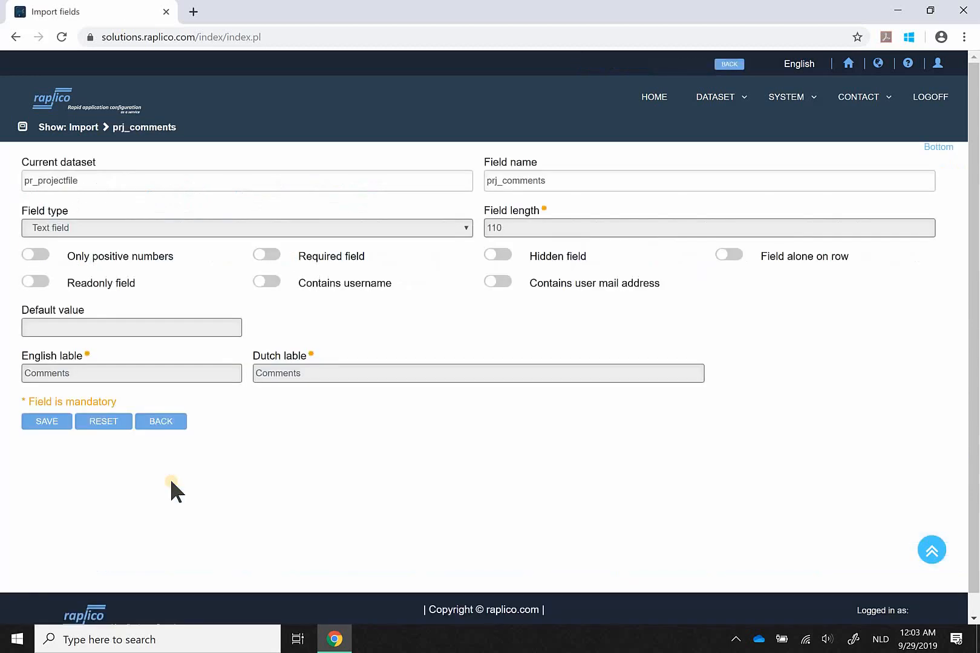
{"action": "left_click", "coordinate": [400, 228]}
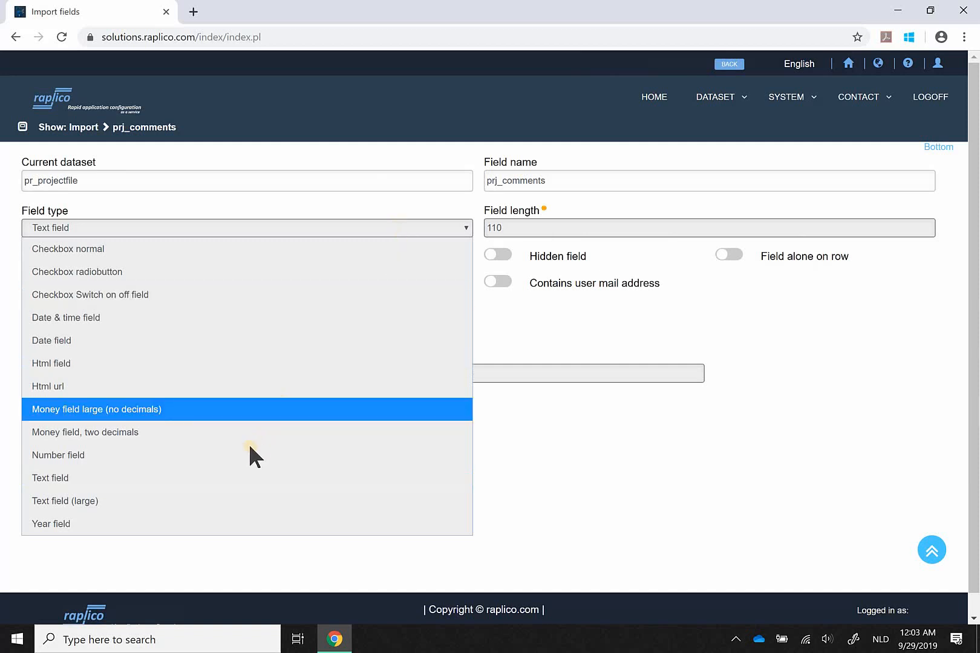
{"action": "left_click", "coordinate": [220, 503]}
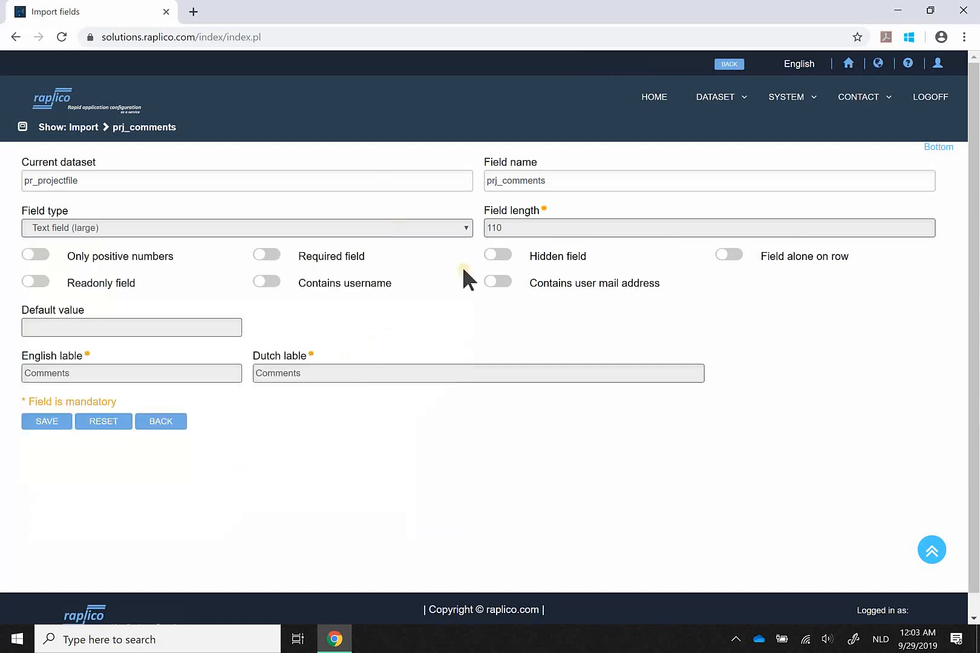
{"action": "left_click_drag", "start_coordinate": [515, 225], "coordinate": [486, 225]}
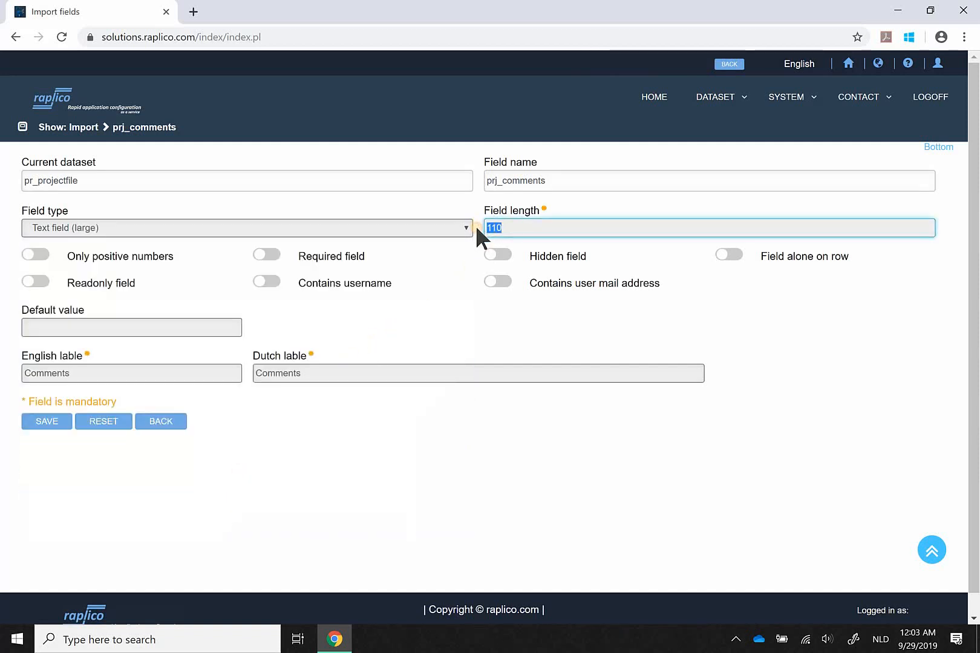
{"action": "type", "text": "256"}
{"action": "left_click", "coordinate": [47, 422]}
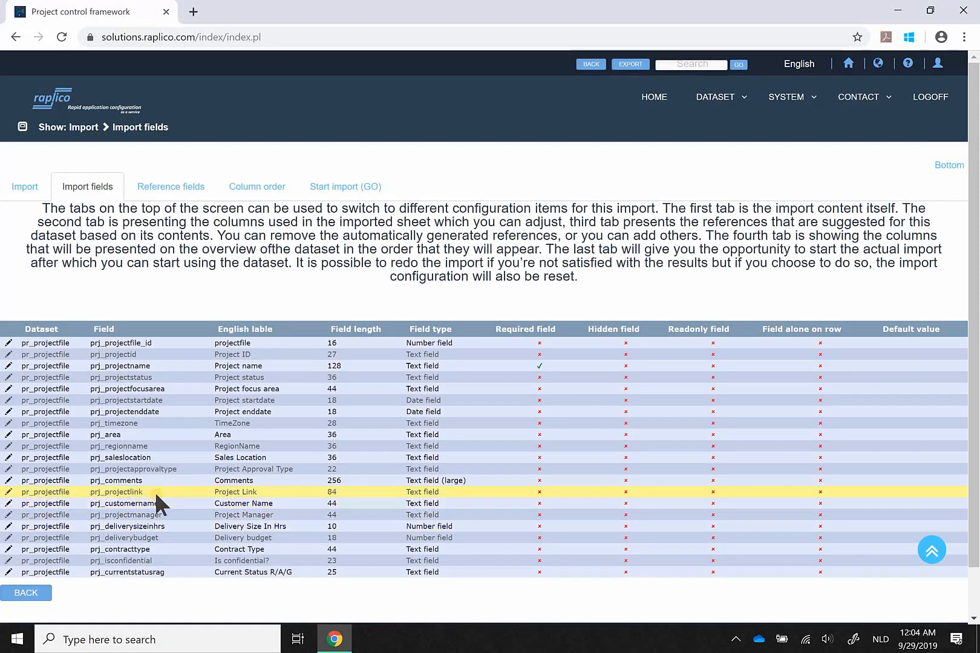
Set the field length of the prj_customername import field to 128 and save it.
{"action": "left_click", "coordinate": [158, 503]}
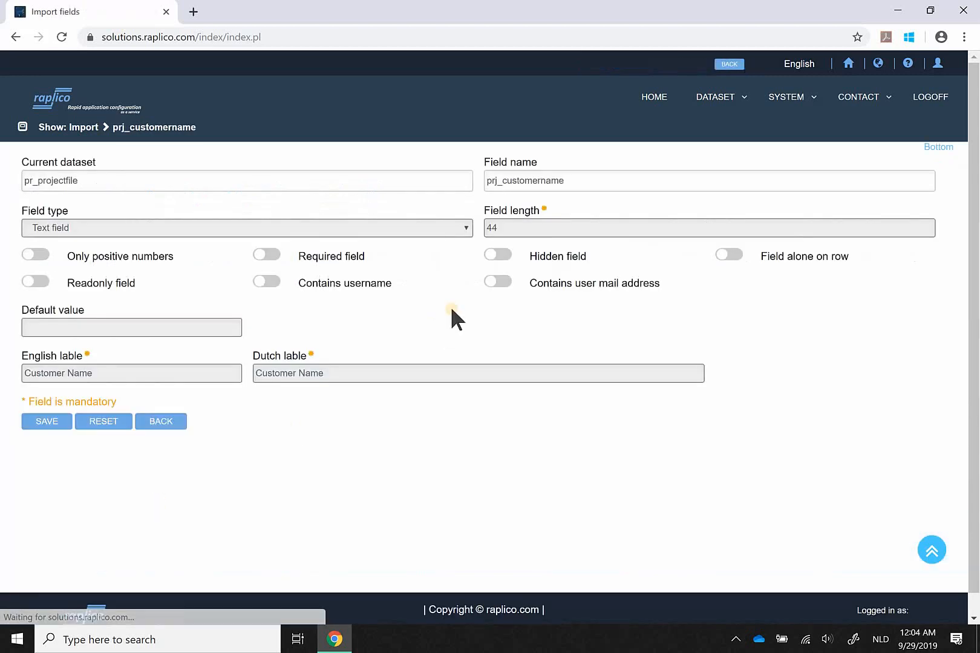
{"action": "double_click", "coordinate": [488, 227]}
{"action": "type", "text": "128"}
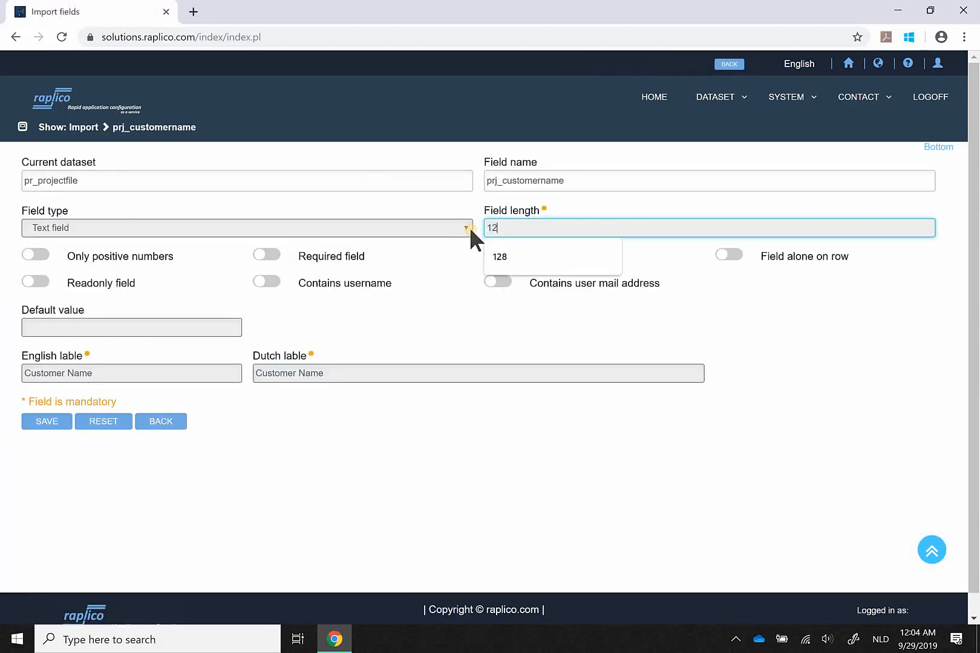
{"action": "left_click", "coordinate": [57, 424]}
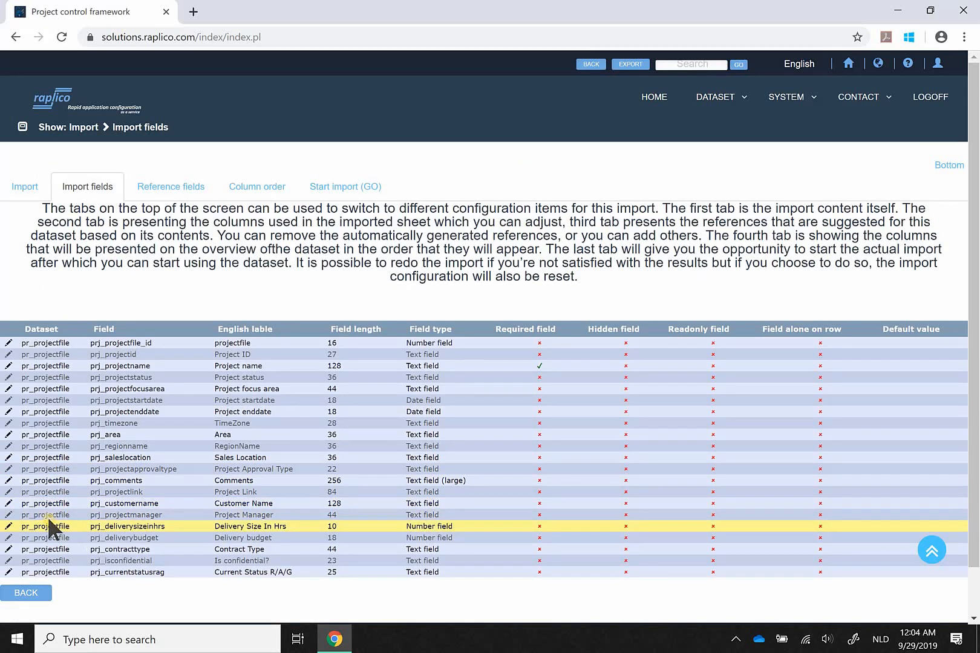
Make the prj_projectmanager import field required, change its English label to "Project manager" and save it.
{"action": "left_click", "coordinate": [49, 516]}
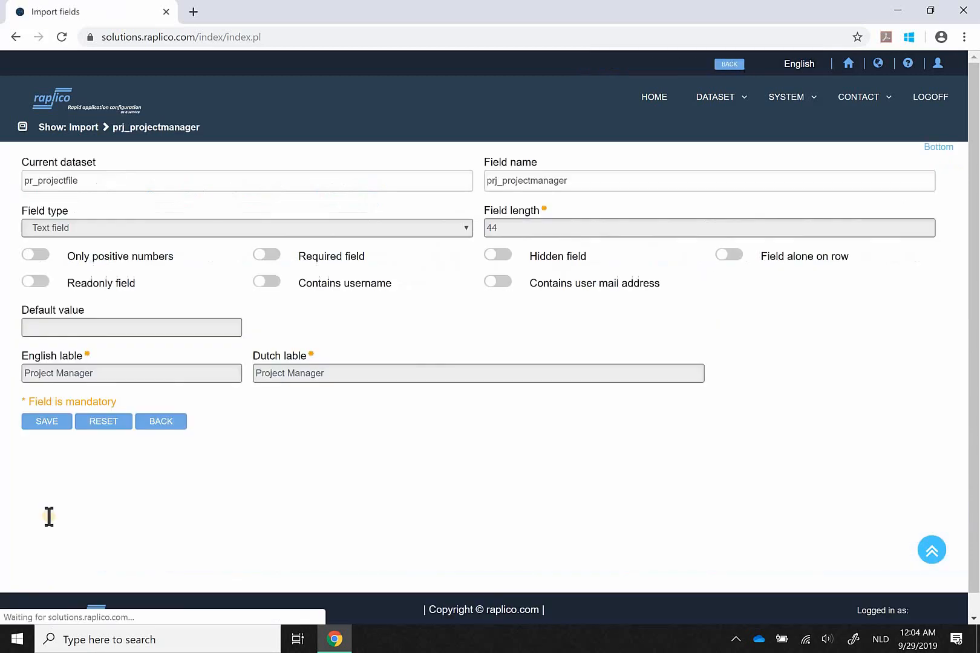
{"action": "left_click", "coordinate": [272, 255]}
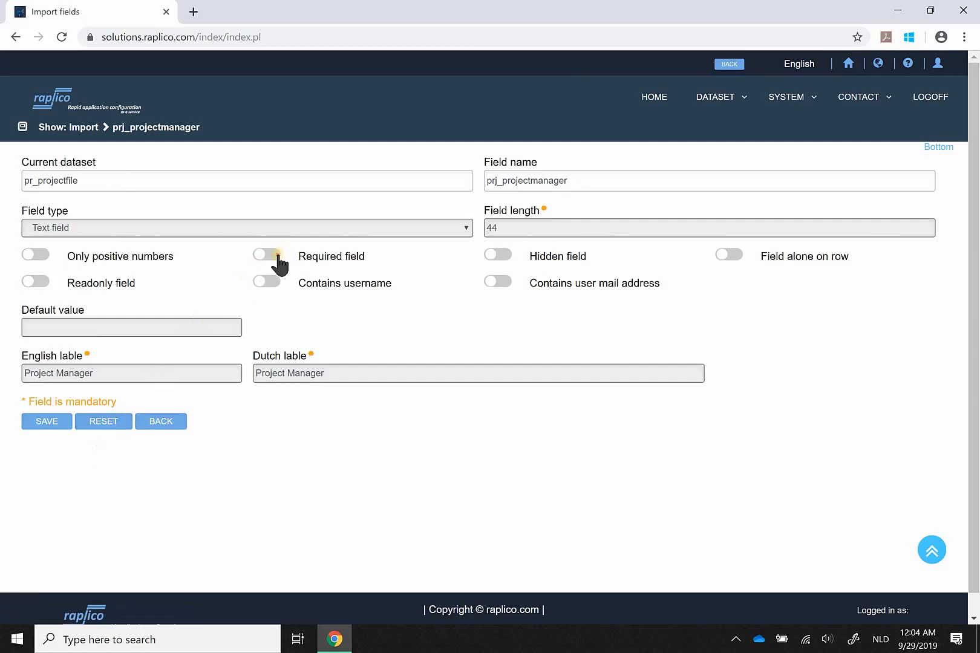
{"action": "left_click", "coordinate": [54, 422]}
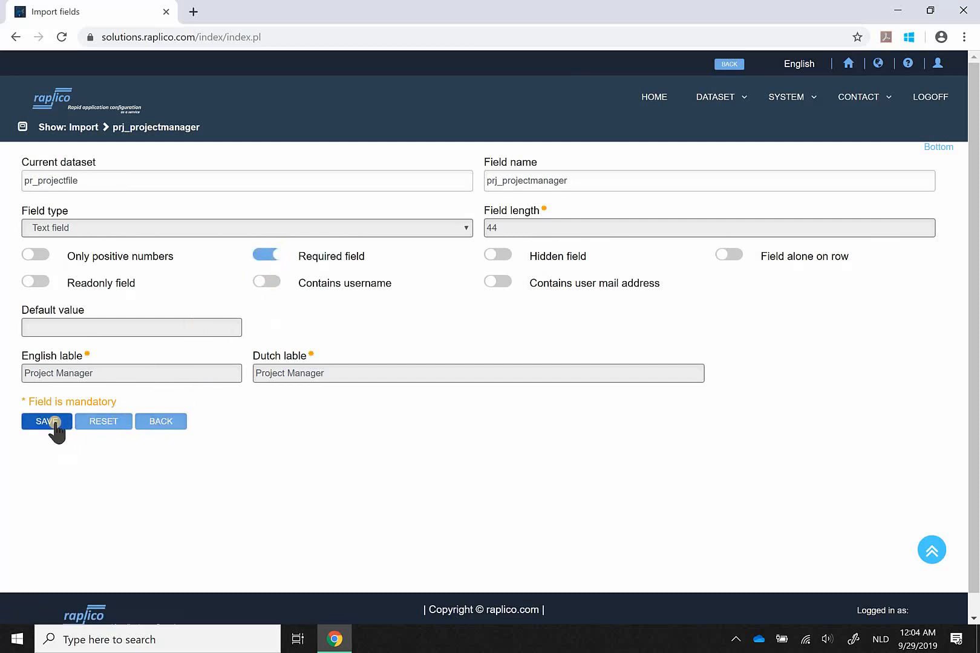
{"action": "left_click", "coordinate": [63, 373]}
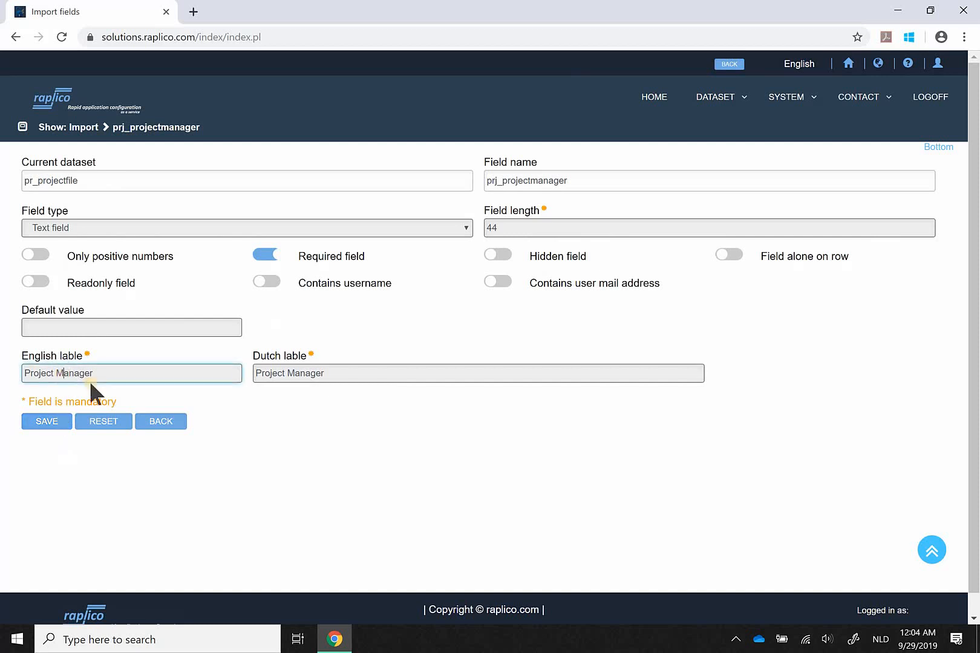
{"action": "key", "text": "BackSpace"}
{"action": "type", "text": "m"}
{"action": "left_click", "coordinate": [48, 424]}
{"action": "left_click", "coordinate": [53, 425]}
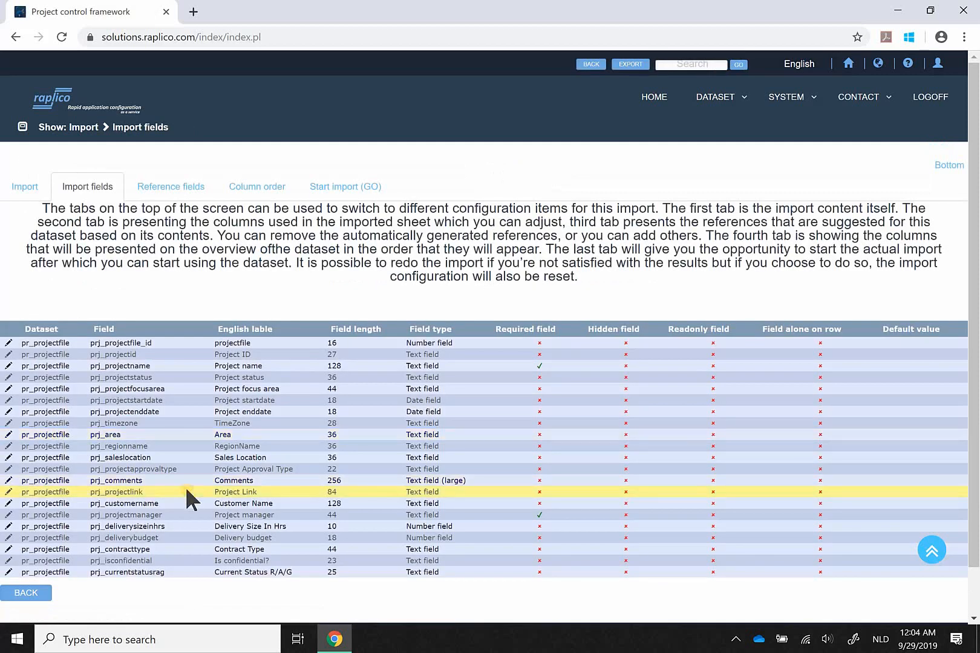
Add a new reference to the import's reference fields with prj_currentstatusrag as the current field.
{"action": "left_click", "coordinate": [169, 185]}
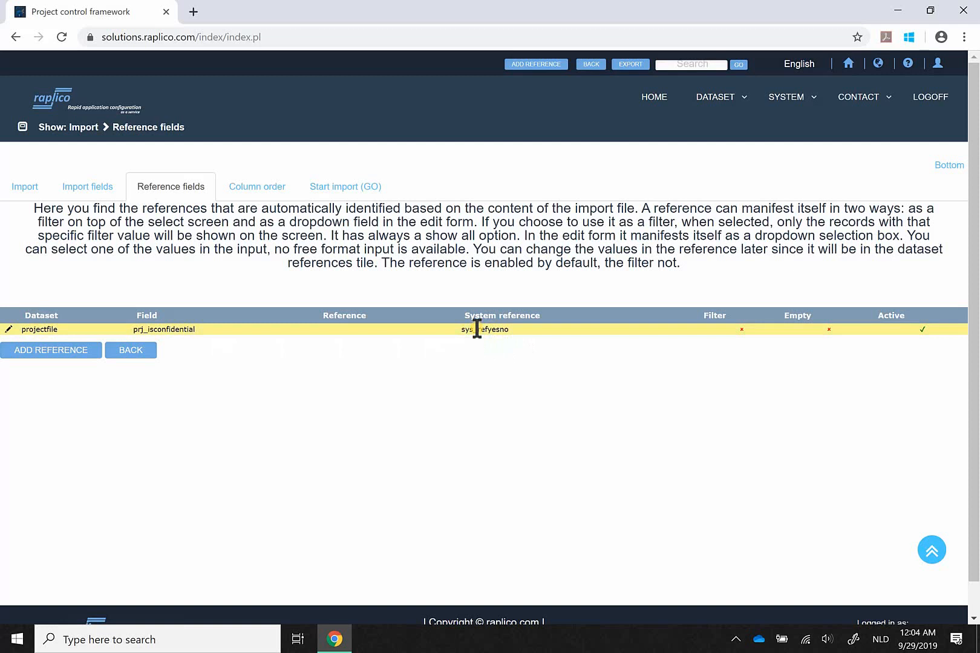
{"action": "left_click", "coordinate": [84, 351]}
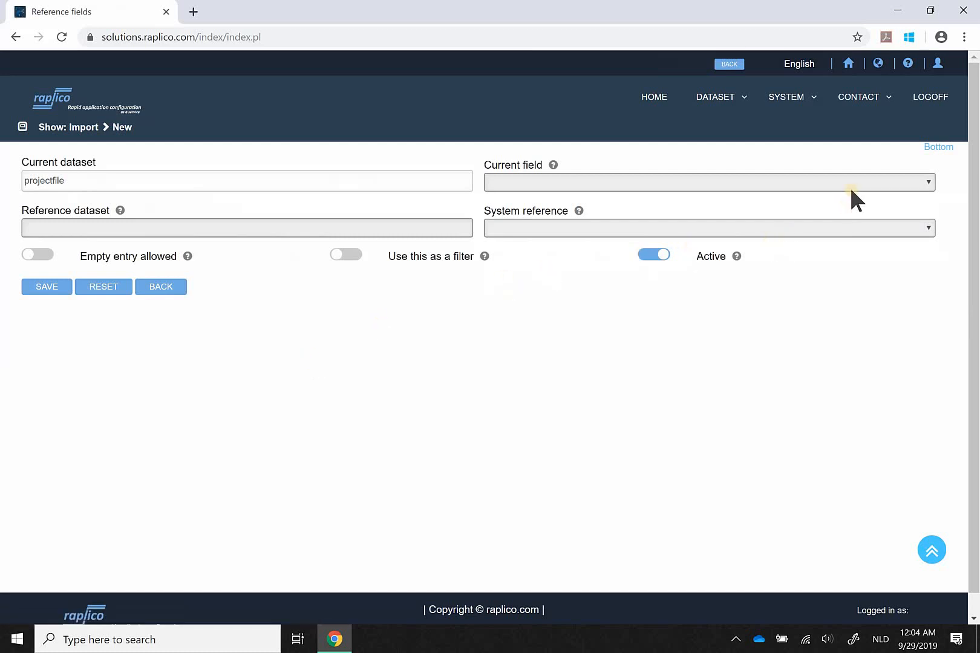
{"action": "left_click", "coordinate": [820, 183]}
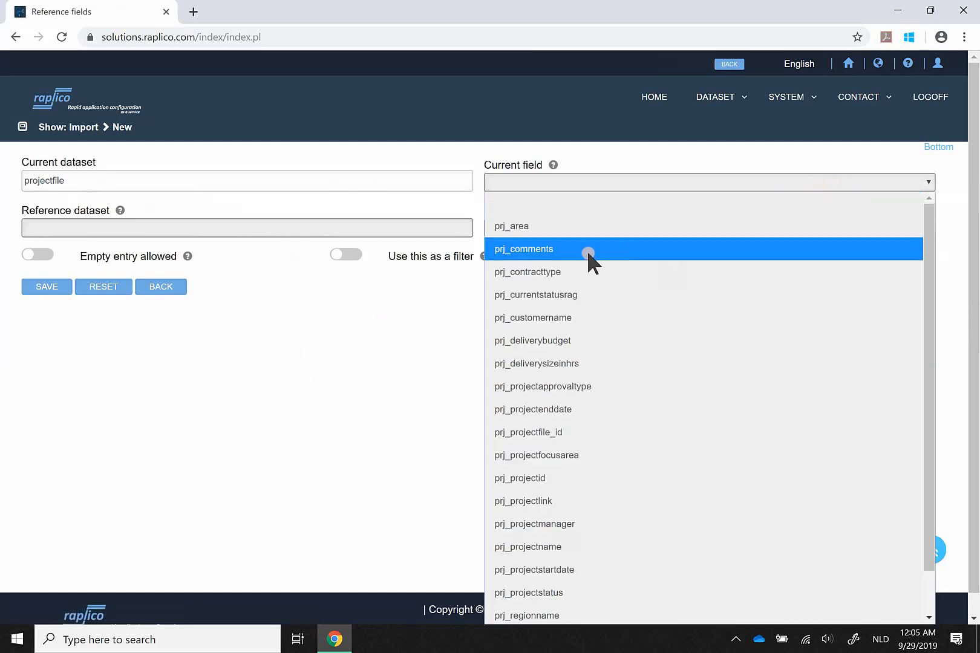
{"action": "left_click", "coordinate": [569, 296]}
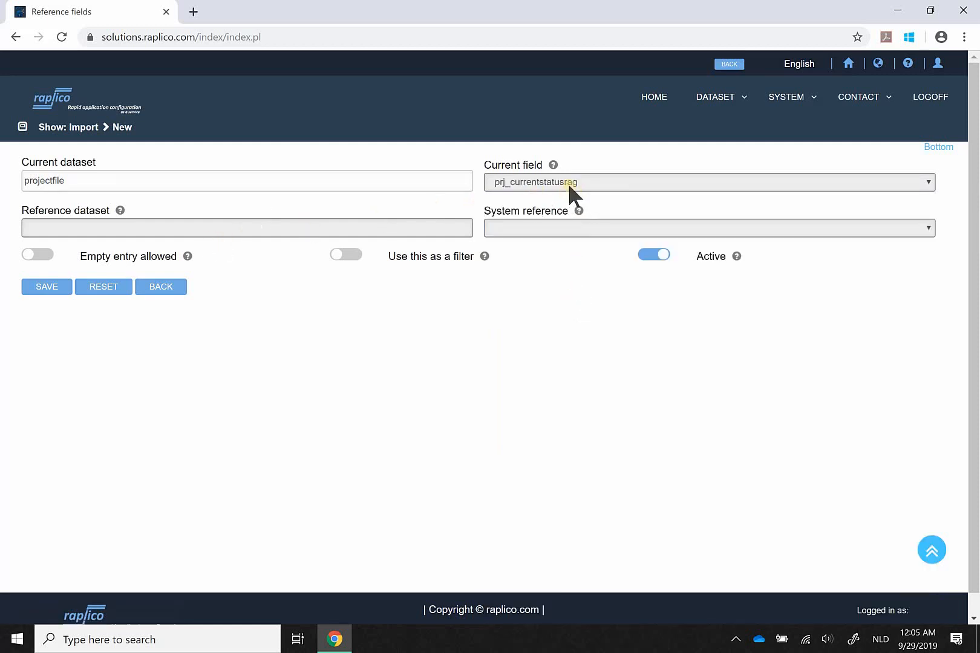
Set the reference dataset to statusrag, allow empty entries, use the reference as a filter and save it.
{"action": "left_click", "coordinate": [175, 227]}
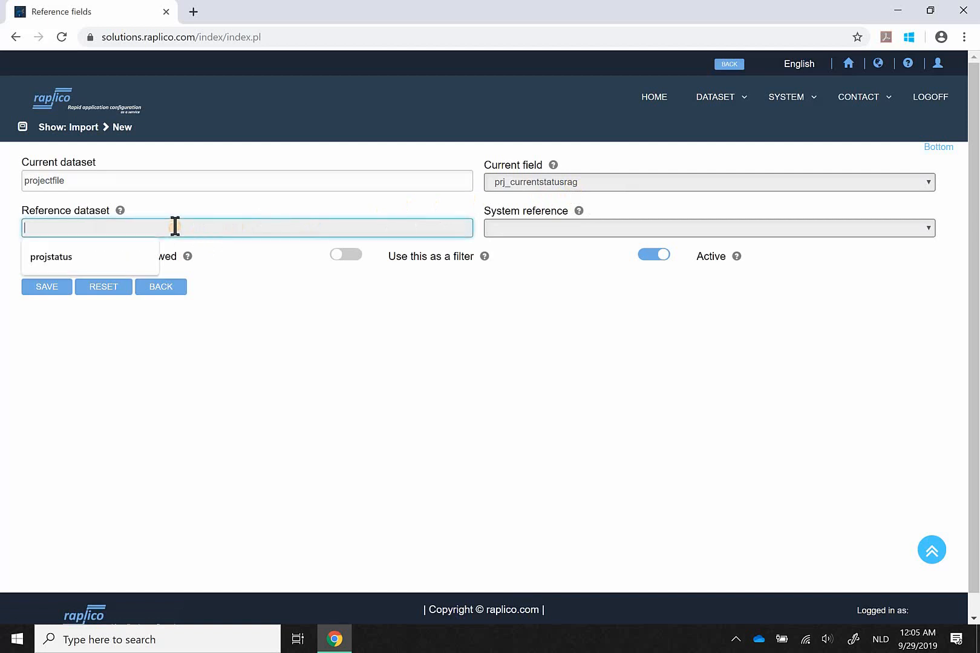
{"action": "type", "text": "stat"}
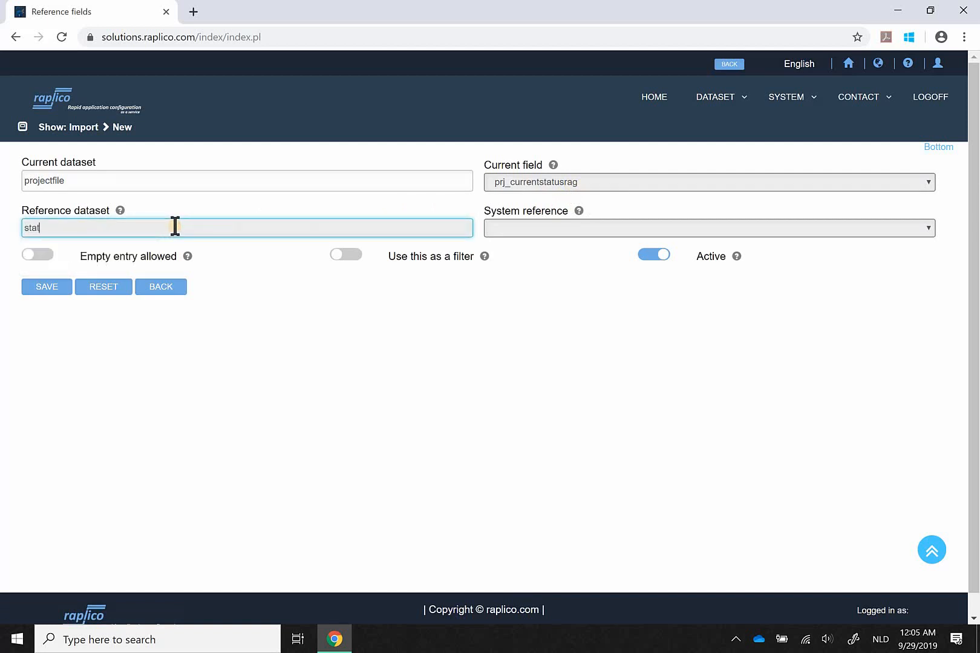
{"action": "type", "text": "usrag"}
{"action": "left_click", "coordinate": [50, 261]}
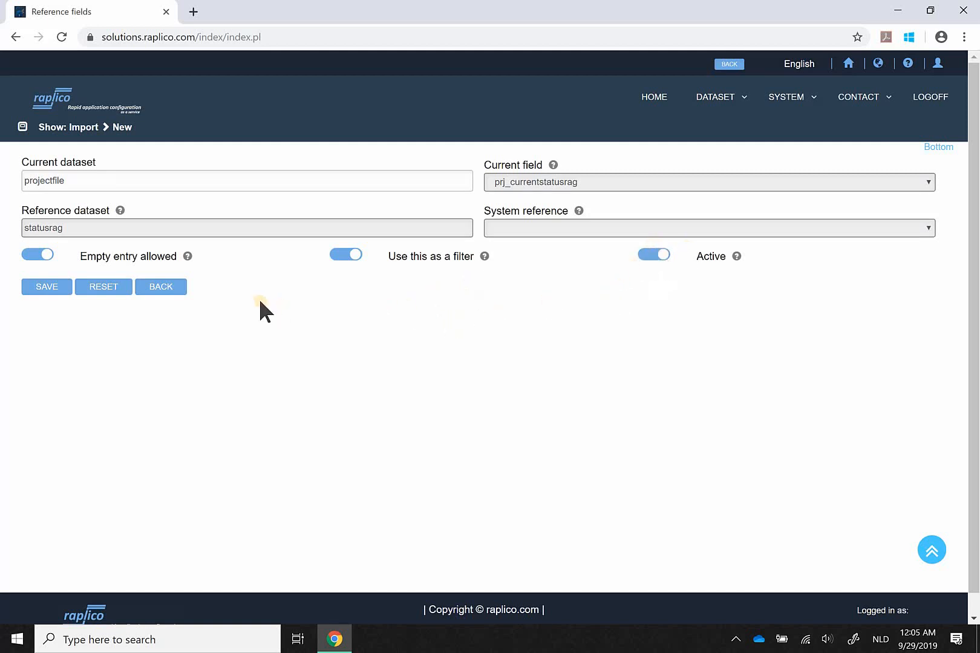
{"action": "left_click", "coordinate": [70, 292]}
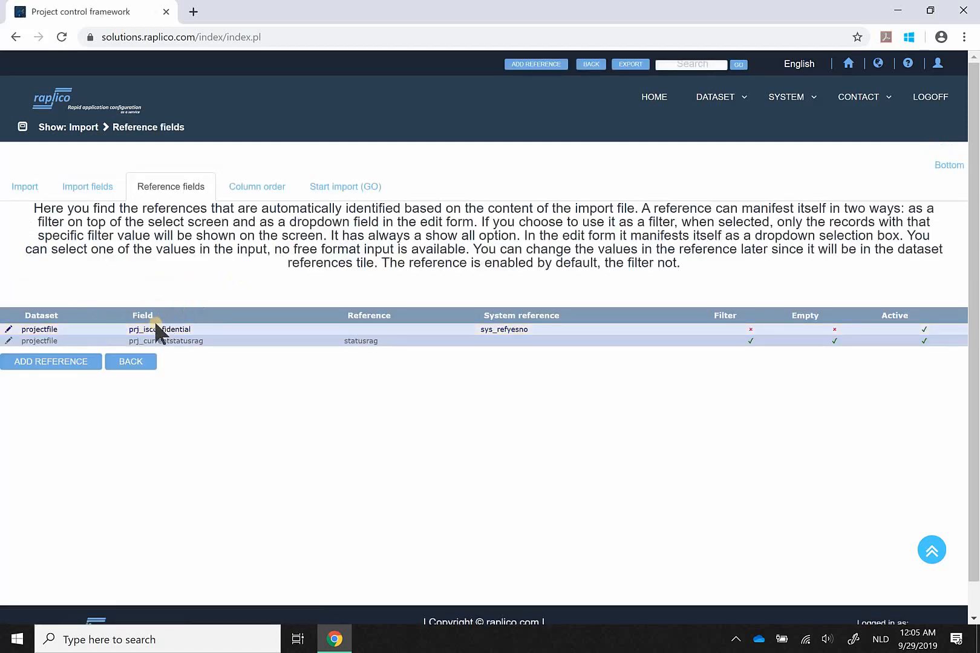
Add a new reference to the import's reference fields with prj_projectstatus as the current field.
{"action": "left_click", "coordinate": [64, 363]}
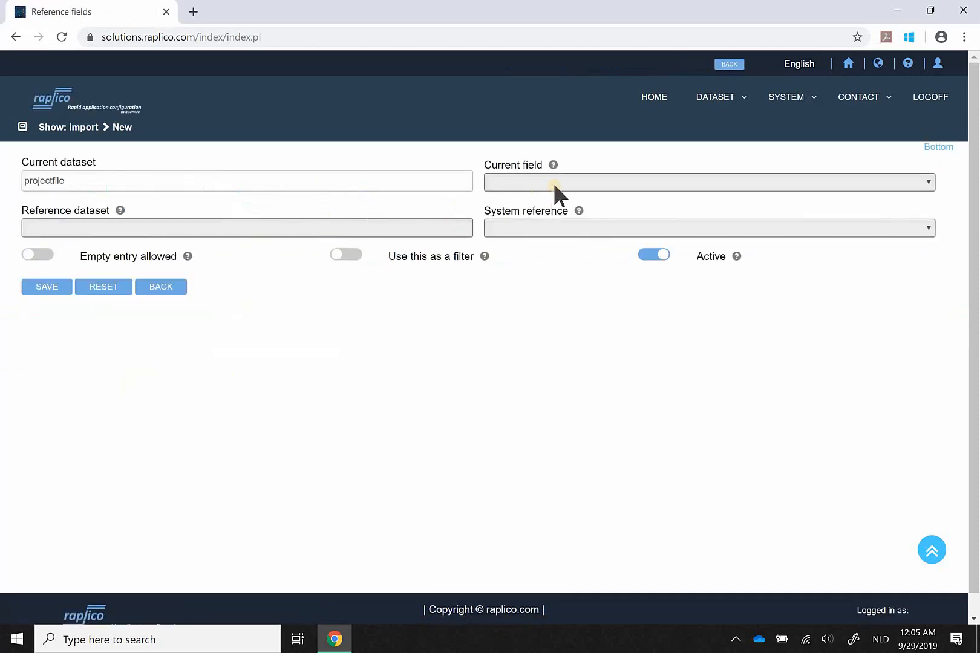
{"action": "left_click", "coordinate": [553, 183]}
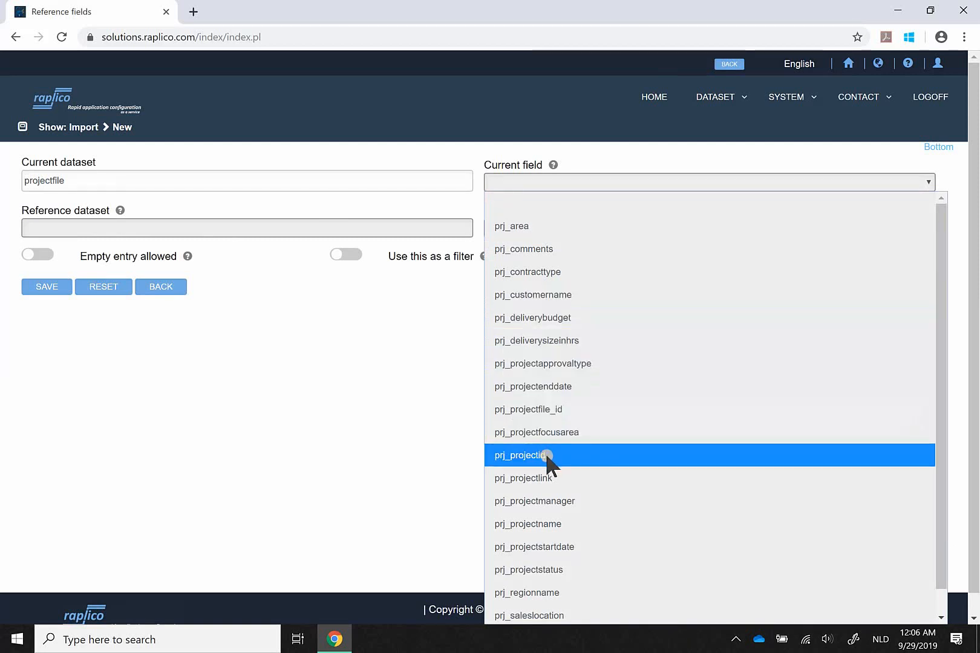
{"action": "left_click", "coordinate": [556, 570]}
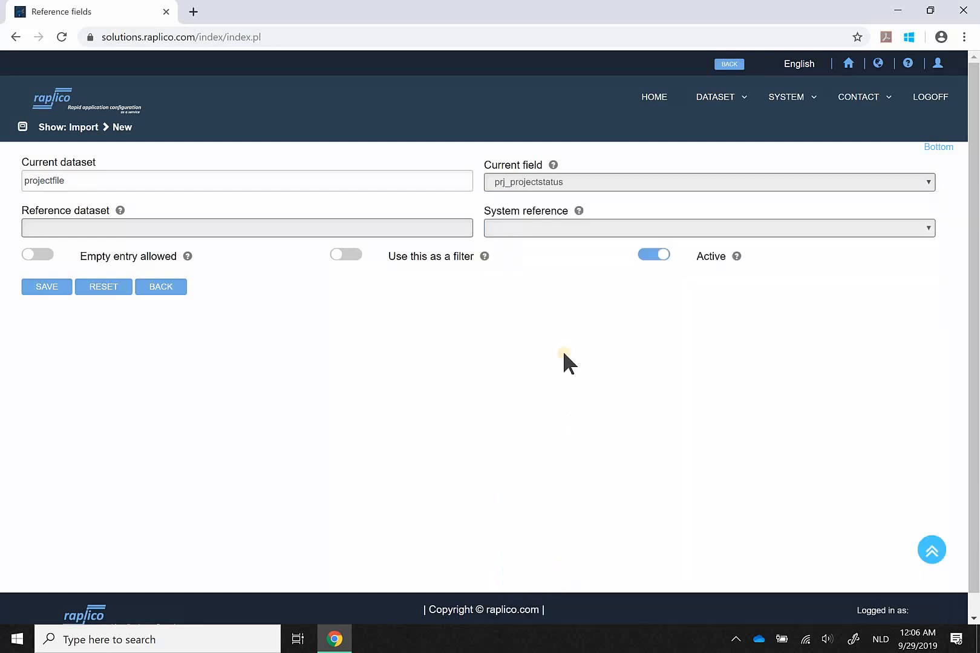
Set the reference dataset to projectstatus, allow empty entries, use the reference as a filter and save it.
{"action": "left_click", "coordinate": [109, 231]}
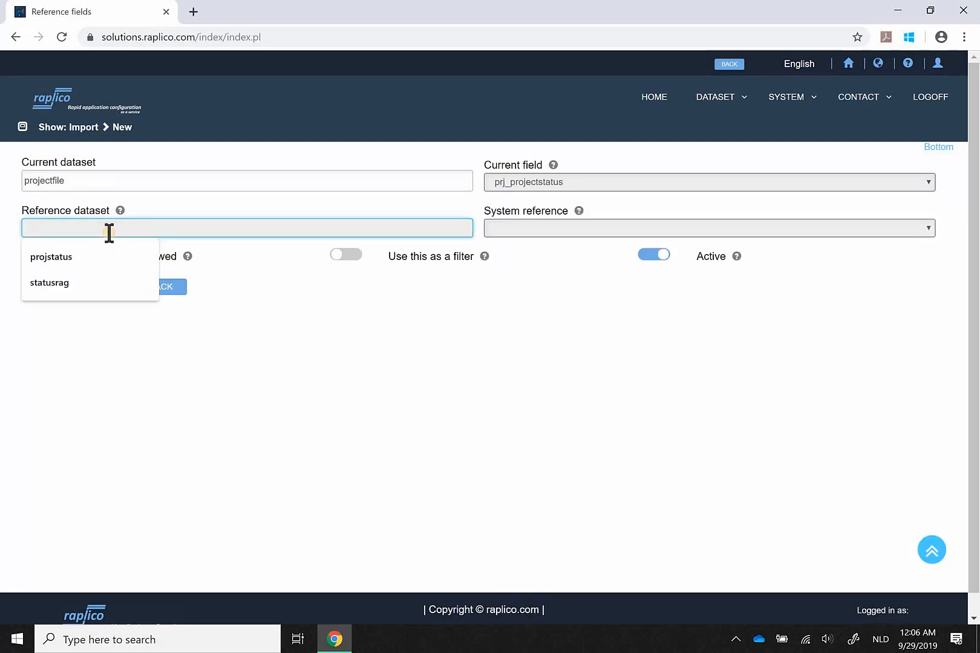
{"action": "type", "text": "project"}
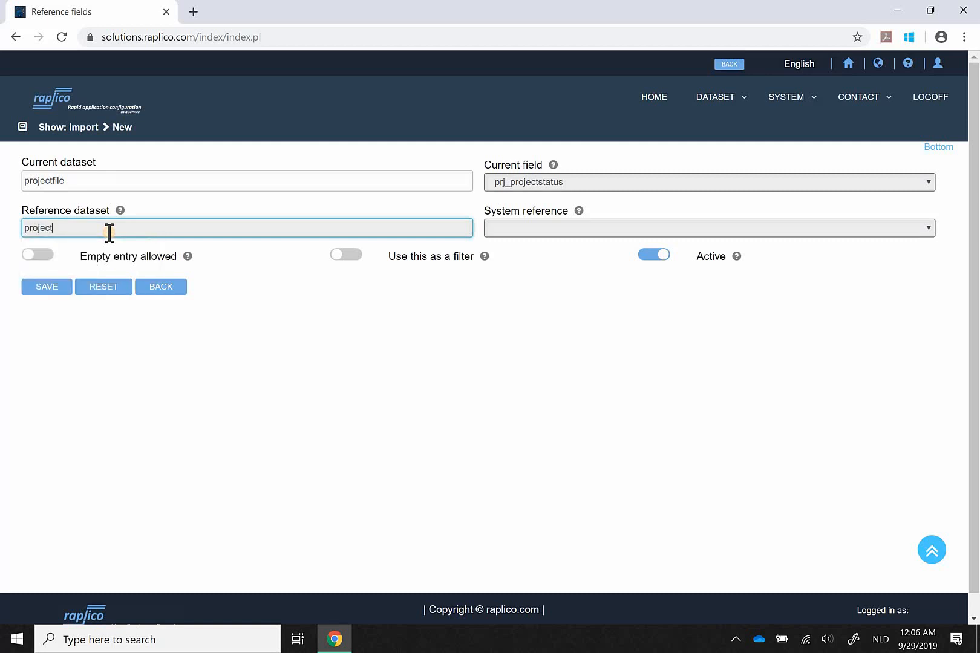
{"action": "type", "text": "status"}
{"action": "left_click", "coordinate": [344, 259]}
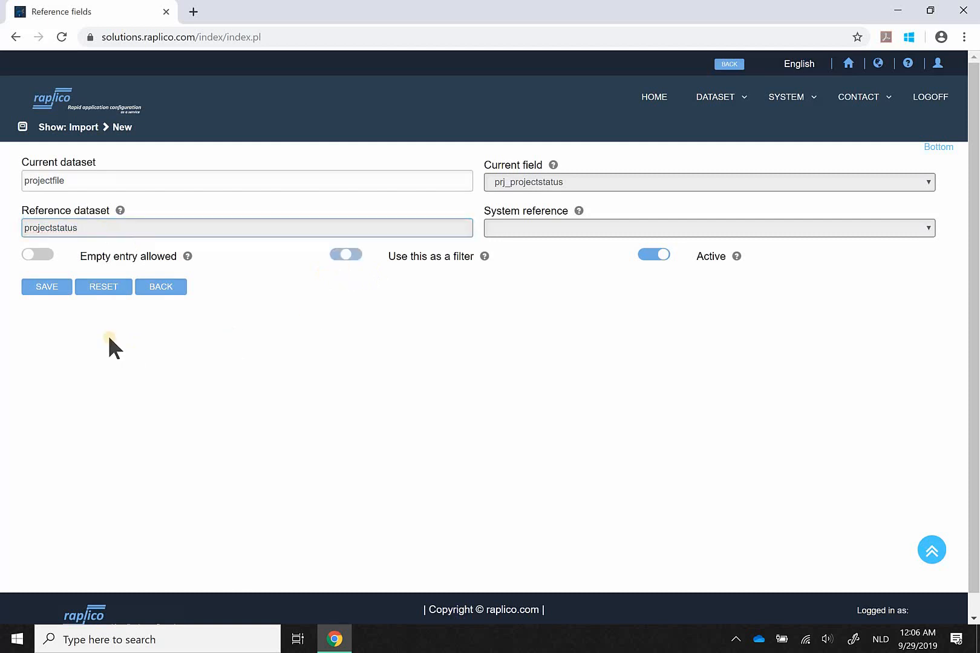
{"action": "left_click", "coordinate": [43, 289]}
{"action": "left_click", "coordinate": [42, 255]}
{"action": "left_click", "coordinate": [49, 285]}
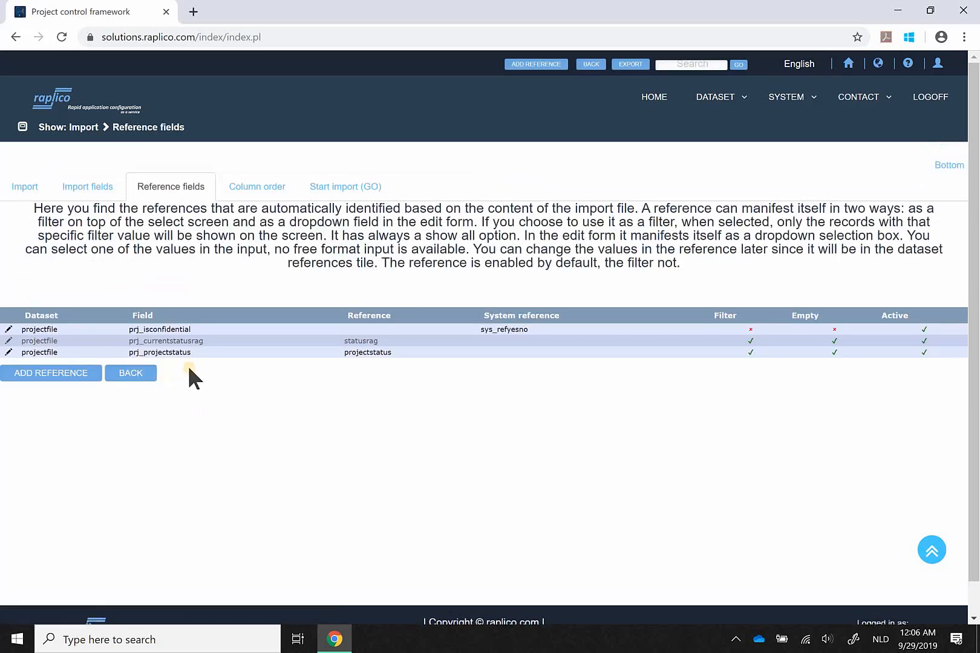
Add a new reference to the import's reference fields with prj_contracttype as the current field.
{"action": "left_click", "coordinate": [63, 375]}
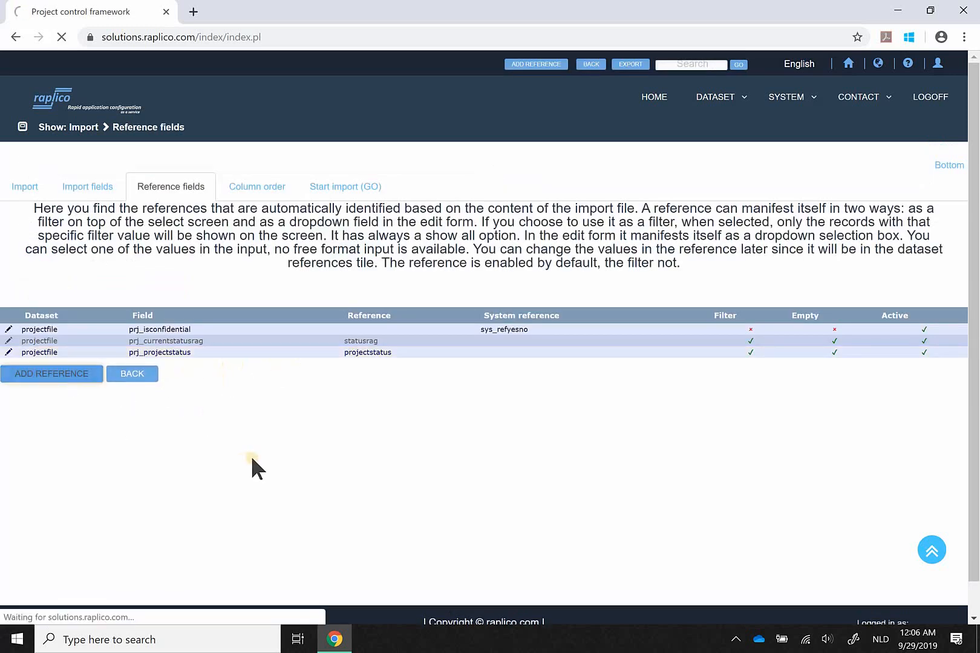
{"action": "left_click", "coordinate": [557, 183]}
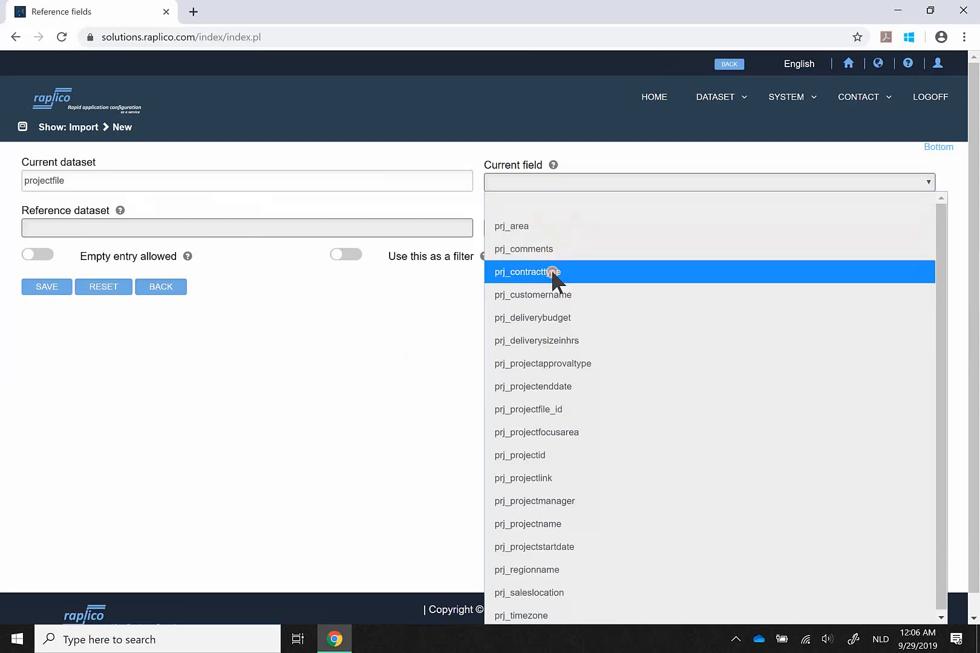
{"action": "left_click", "coordinate": [551, 271]}
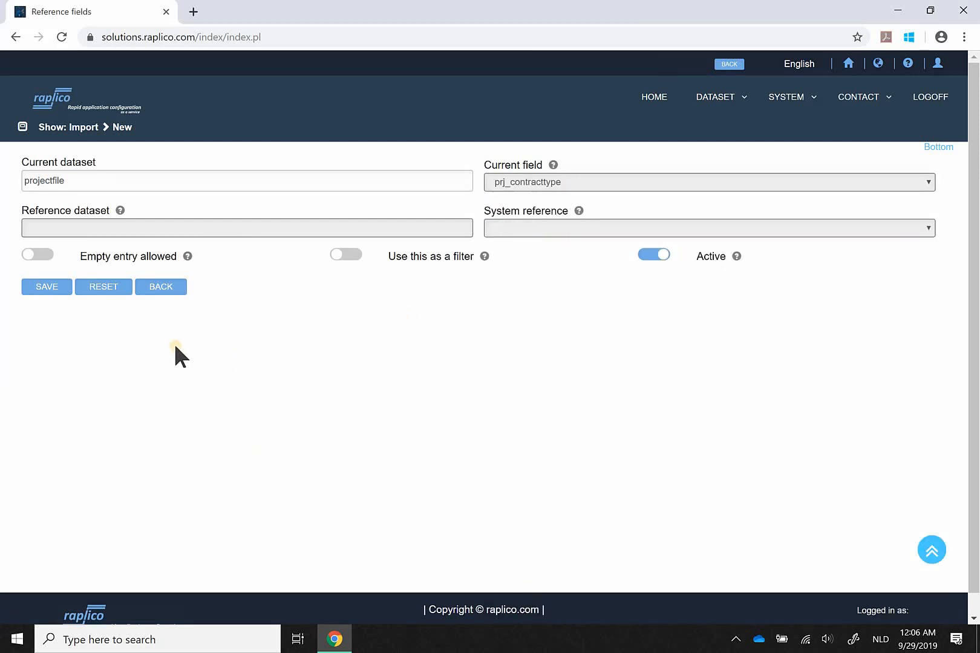
Set the reference dataset to contracttype, allow empty entries, leave its use as a filter off and save it.
{"action": "left_click", "coordinate": [73, 233]}
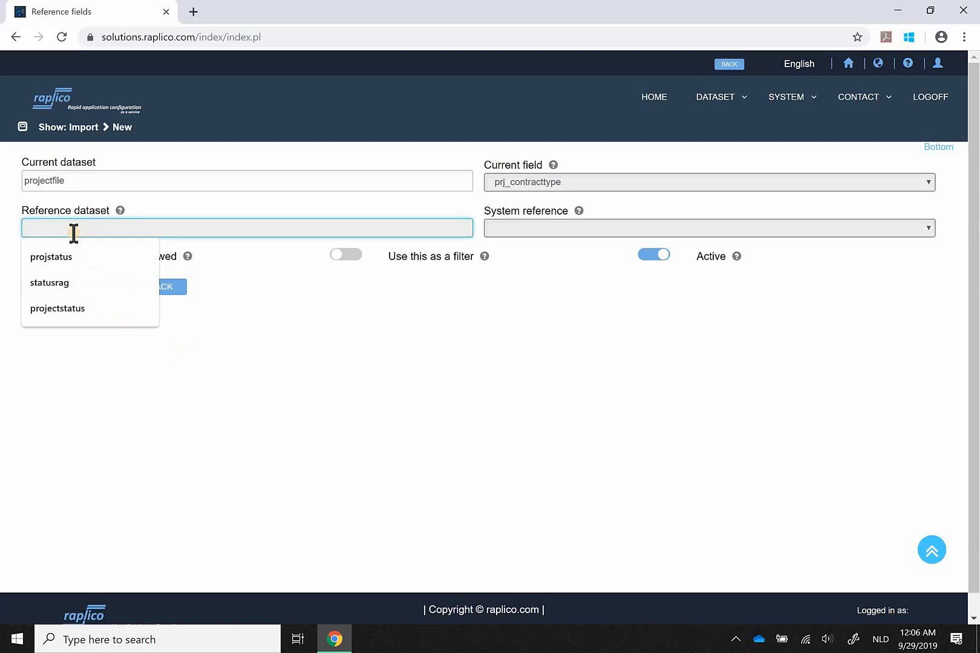
{"action": "type", "text": "contracttyp"}
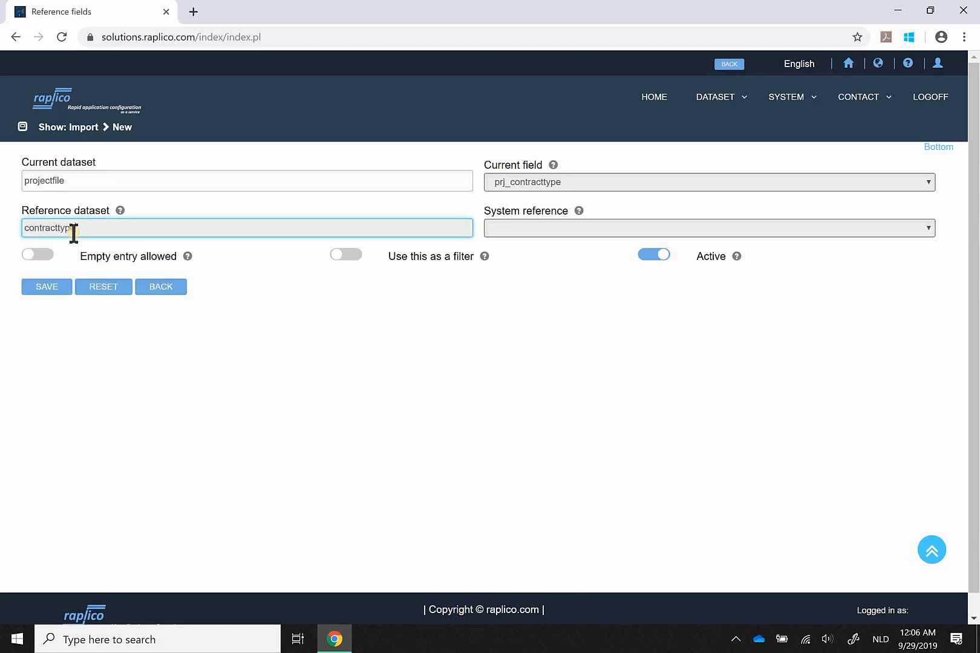
{"action": "type", "text": "e"}
{"action": "left_click", "coordinate": [40, 257]}
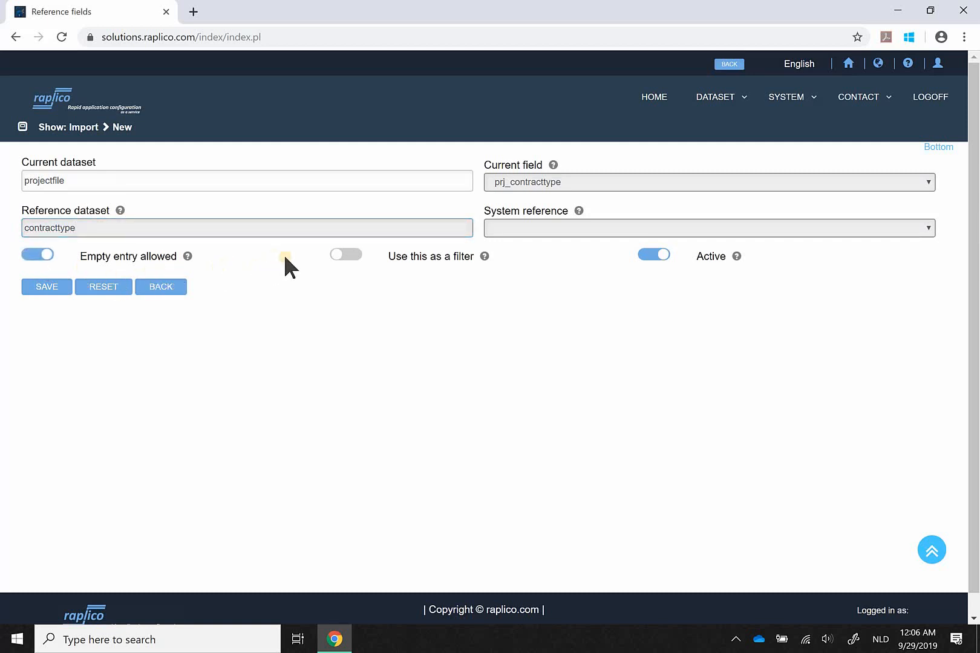
{"action": "left_click", "coordinate": [341, 257]}
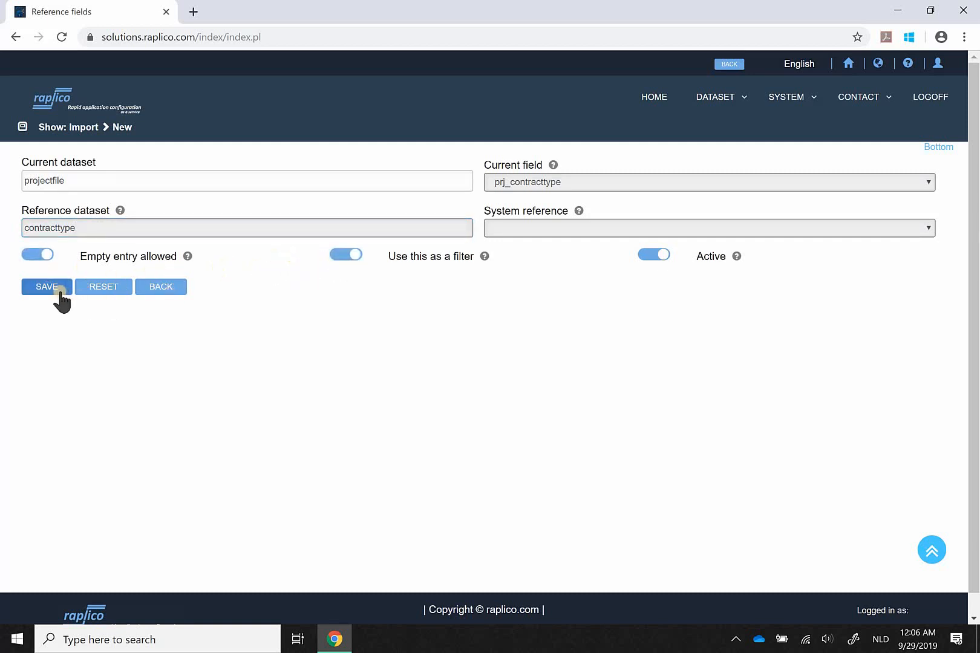
{"action": "left_click", "coordinate": [60, 289]}
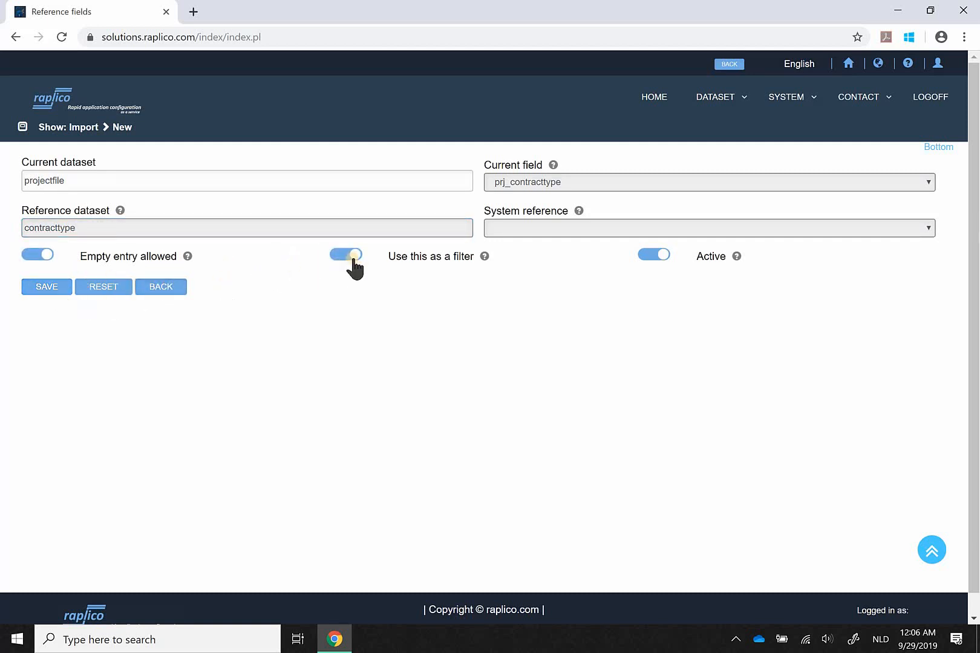
{"action": "left_click", "coordinate": [346, 254]}
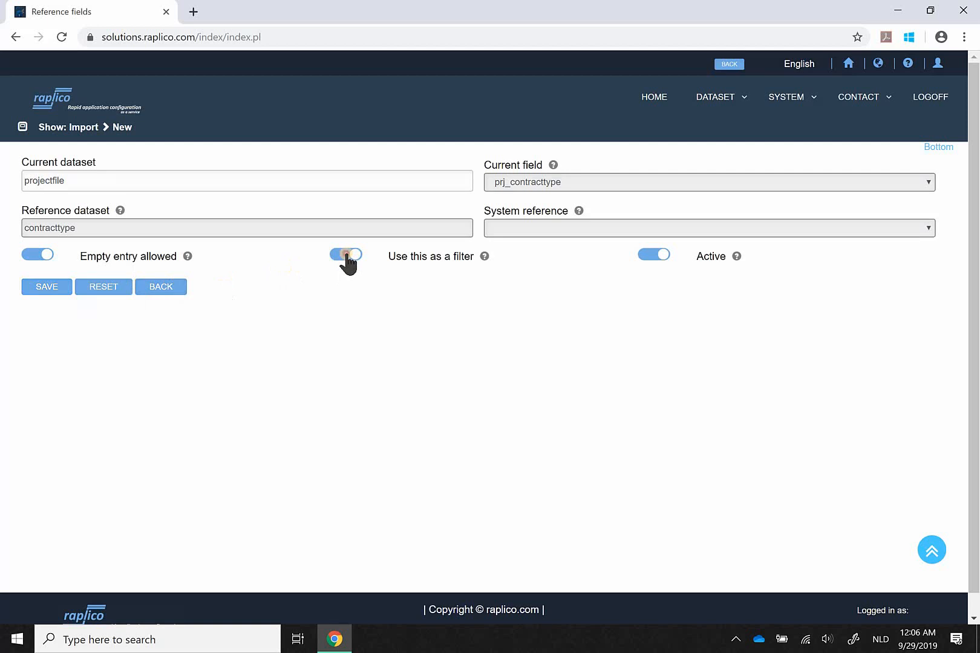
{"action": "left_click", "coordinate": [56, 287]}
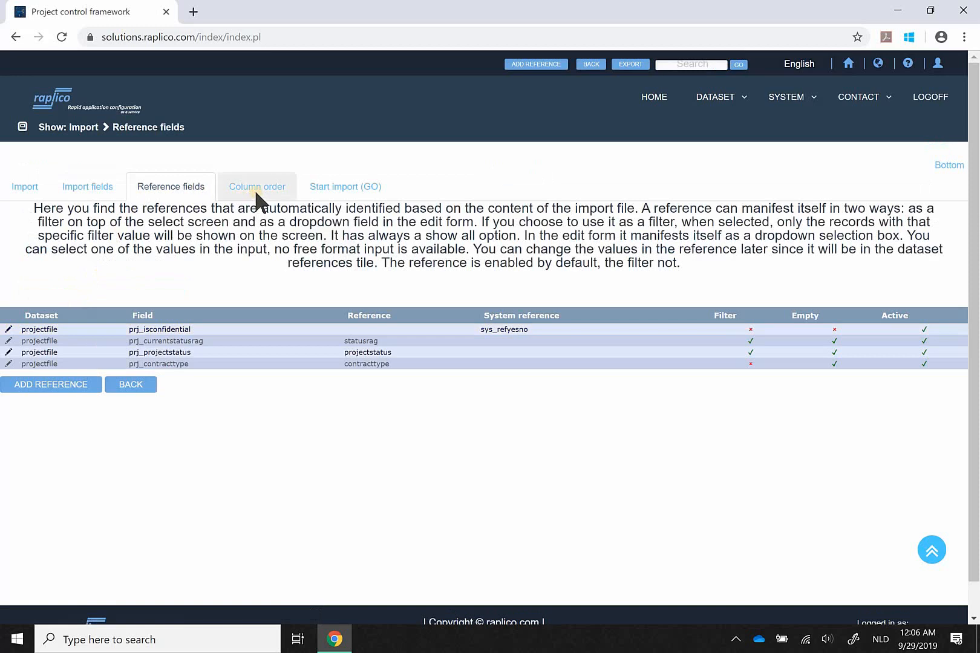
In the import's column order, move prj_timezone directly below prj_projectname, followed by prj_area and prj_regionname.
{"action": "left_click", "coordinate": [255, 190]}
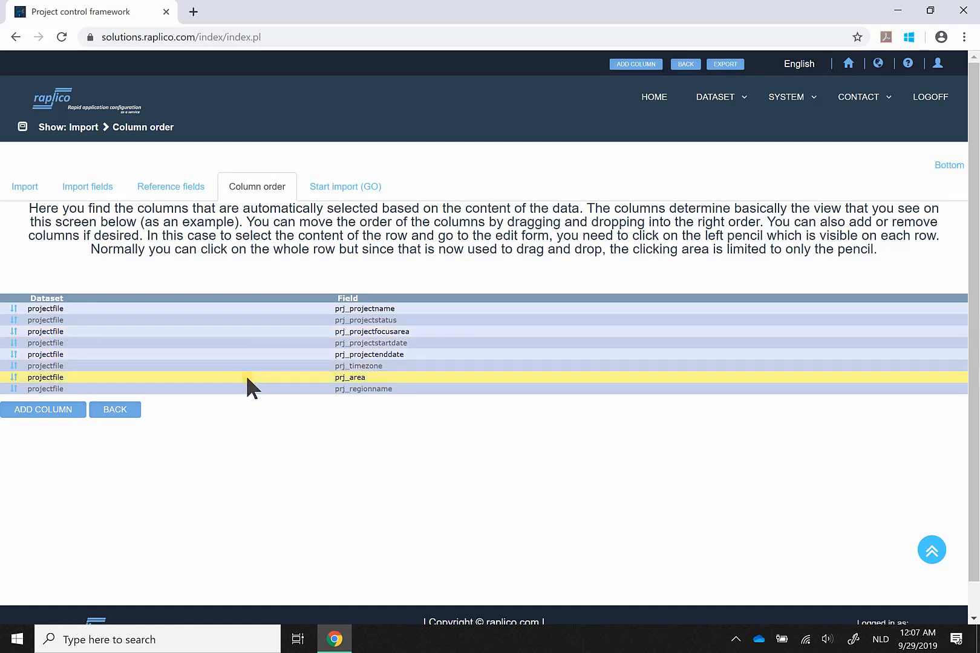
{"action": "left_click_drag", "start_coordinate": [253, 367], "coordinate": [261, 318]}
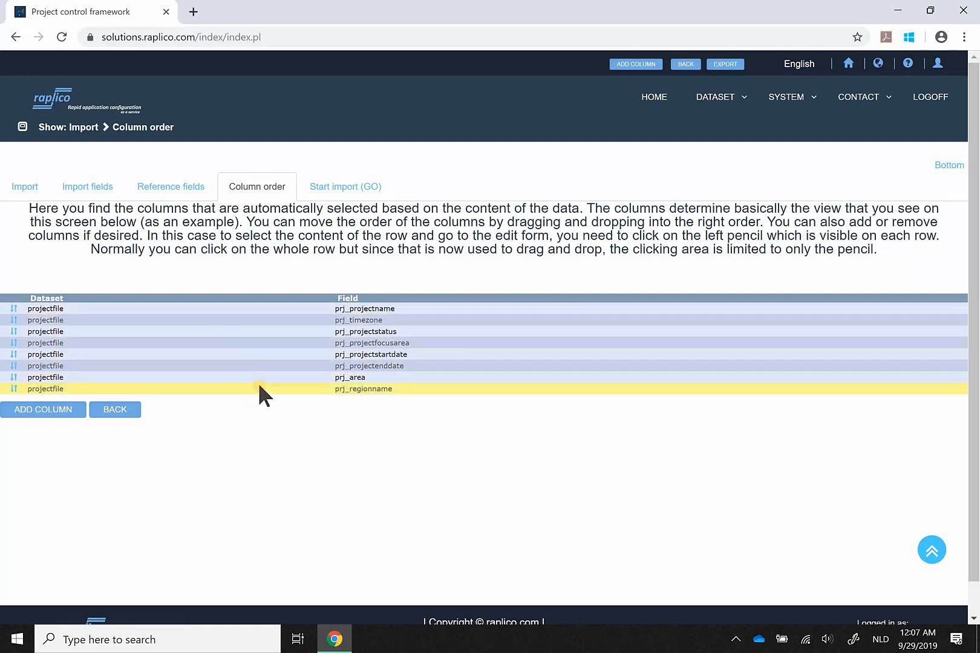
{"action": "left_click_drag", "start_coordinate": [261, 375], "coordinate": [289, 333]}
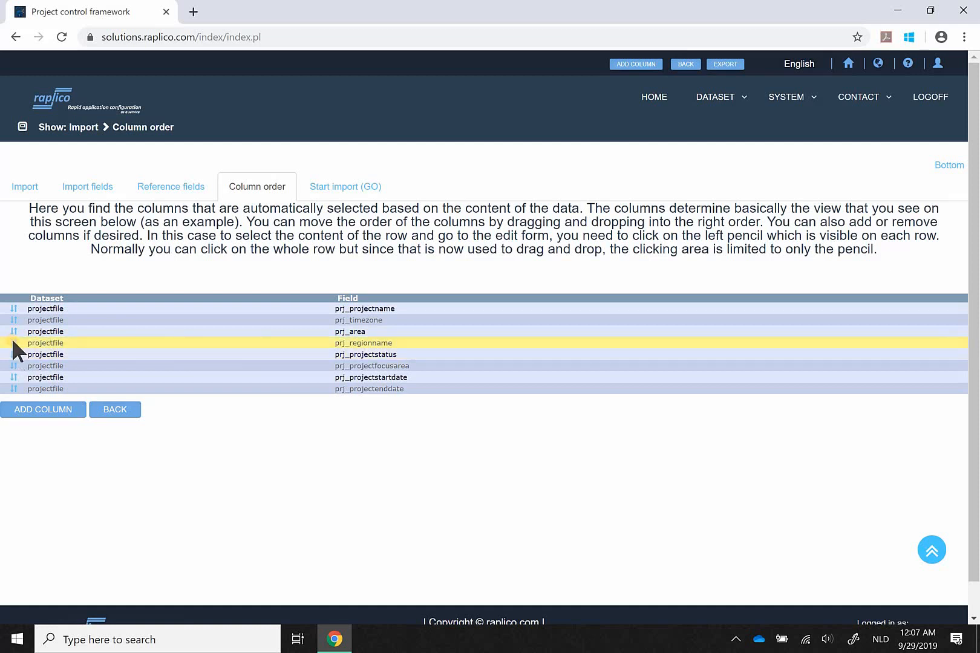
Add prj_projectmanager as a column and place it directly below prj_area in the column order.
{"action": "left_click", "coordinate": [39, 410]}
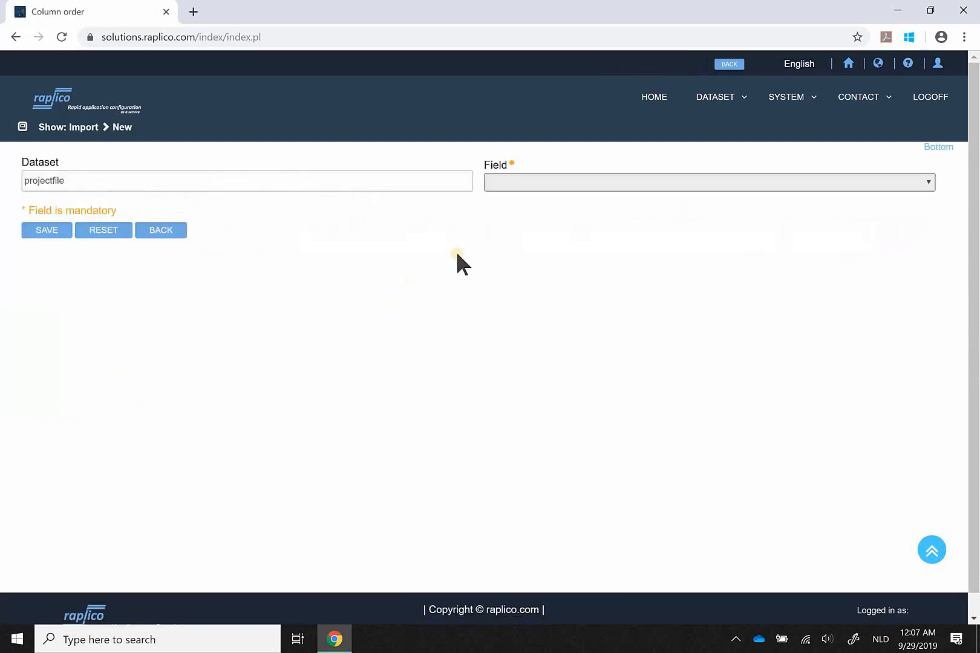
{"action": "left_click", "coordinate": [584, 182]}
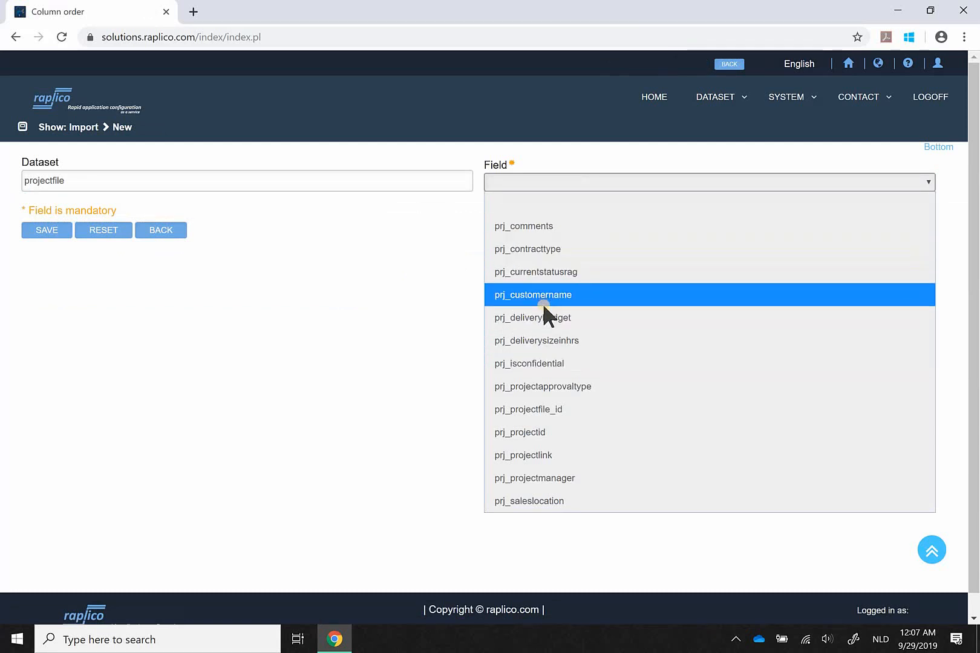
{"action": "left_click", "coordinate": [550, 476]}
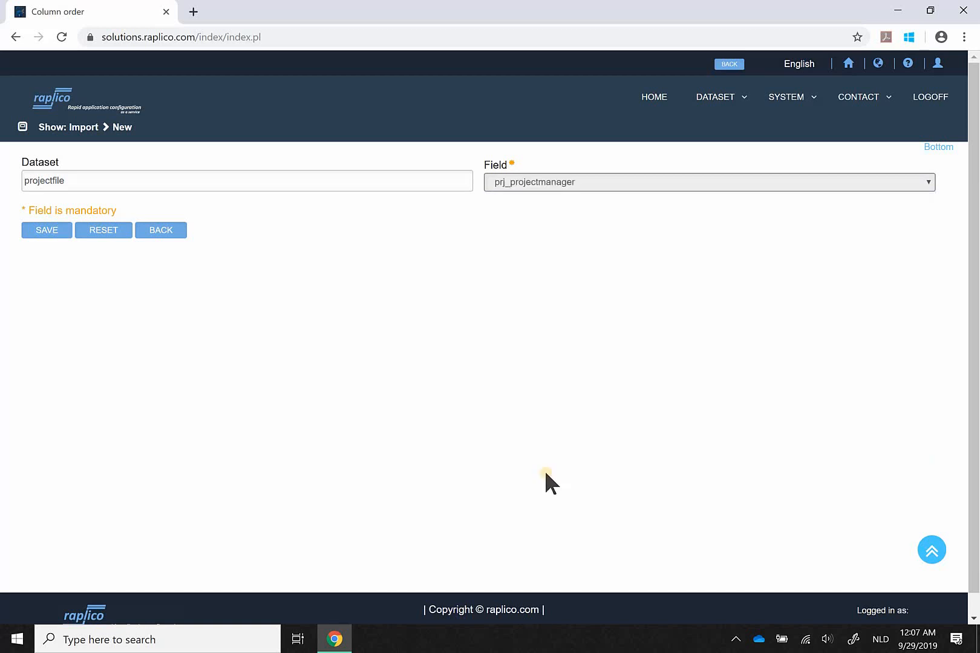
{"action": "left_click", "coordinate": [45, 233]}
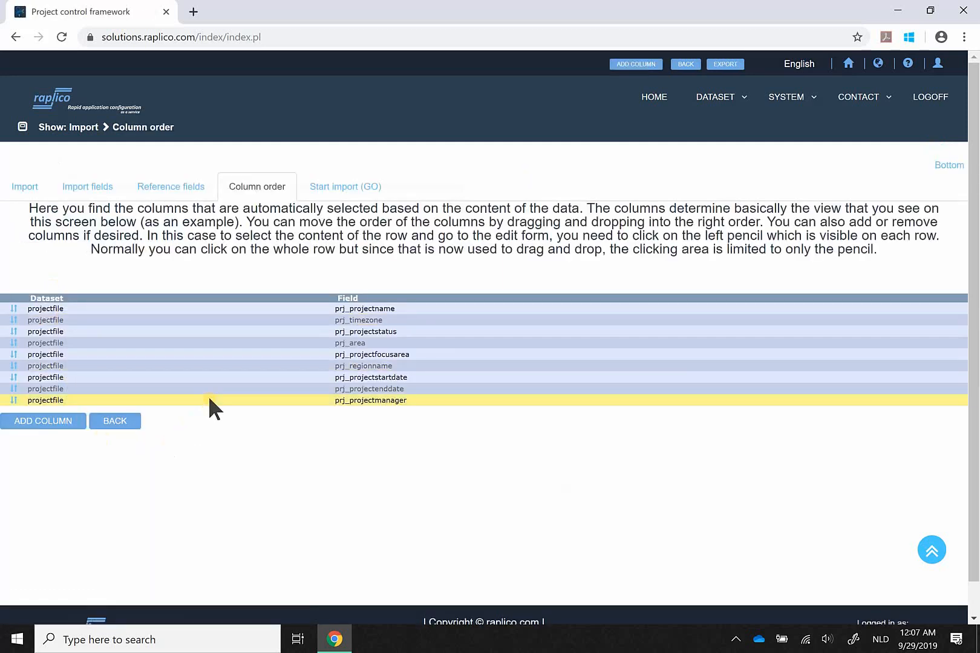
{"action": "left_click_drag", "start_coordinate": [209, 398], "coordinate": [212, 350]}
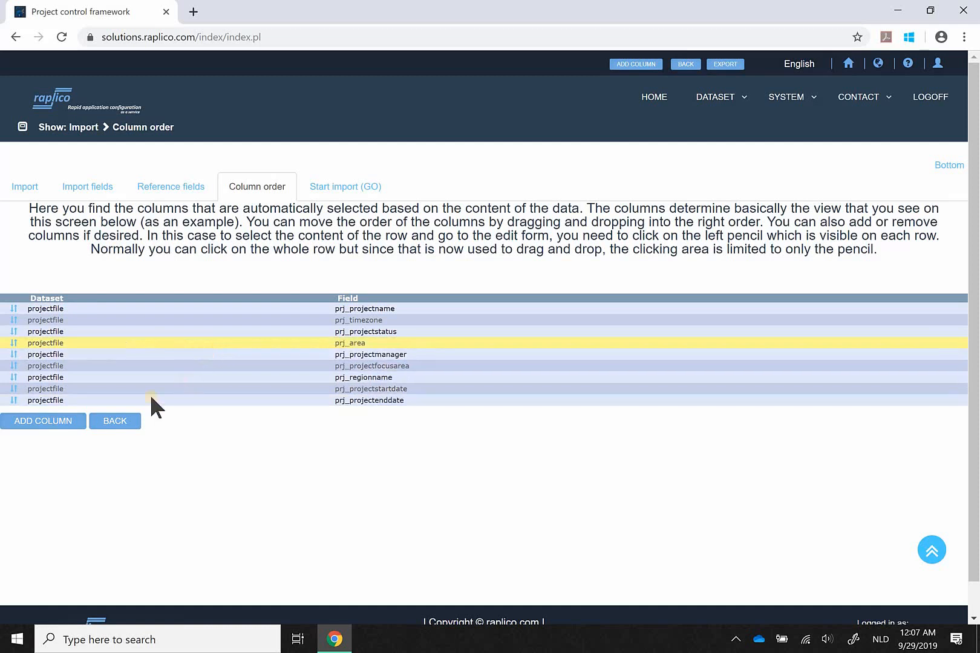
Add prj_projectid as a column and move it to the first position in the column order.
{"action": "left_click", "coordinate": [50, 420]}
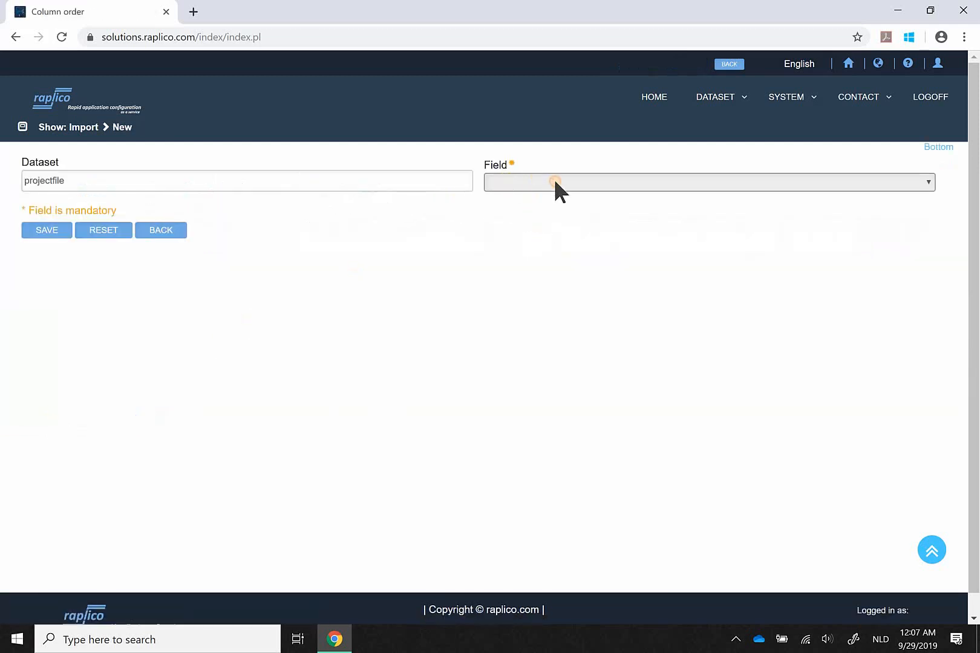
{"action": "left_click", "coordinate": [555, 181]}
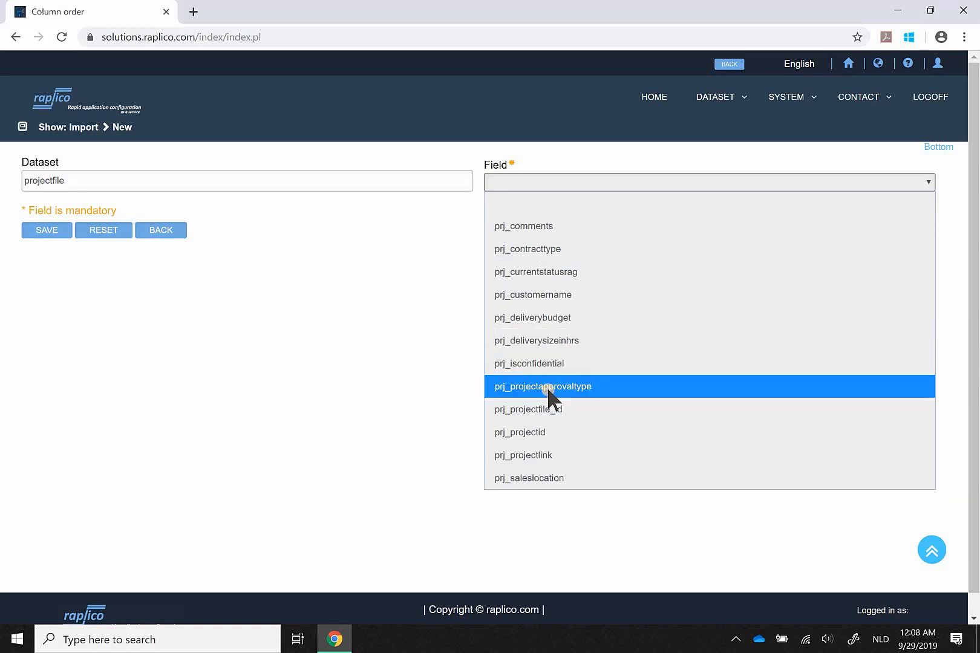
{"action": "left_click", "coordinate": [533, 431]}
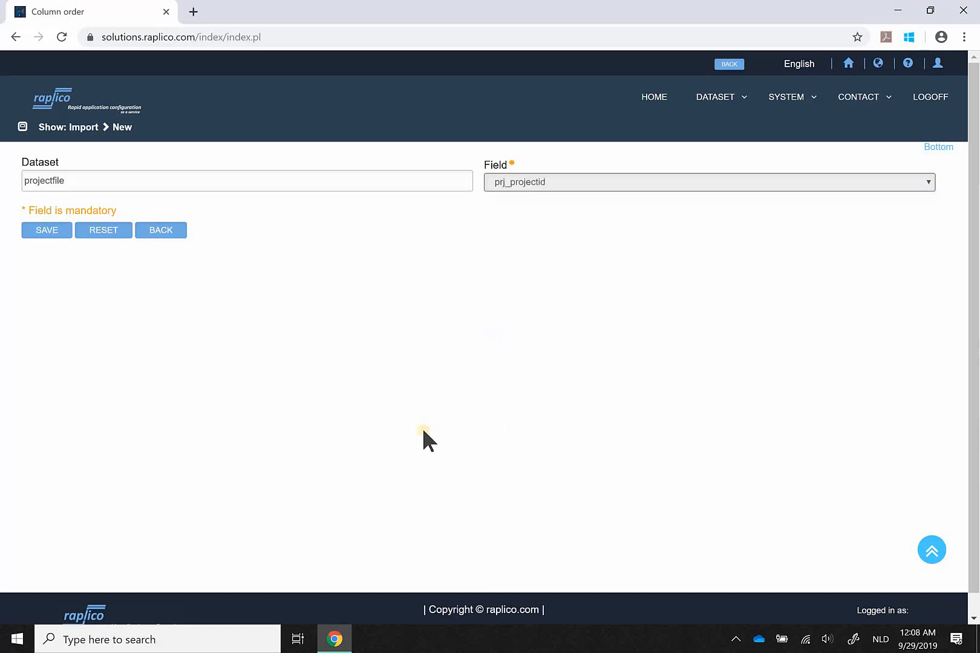
{"action": "left_click", "coordinate": [53, 230]}
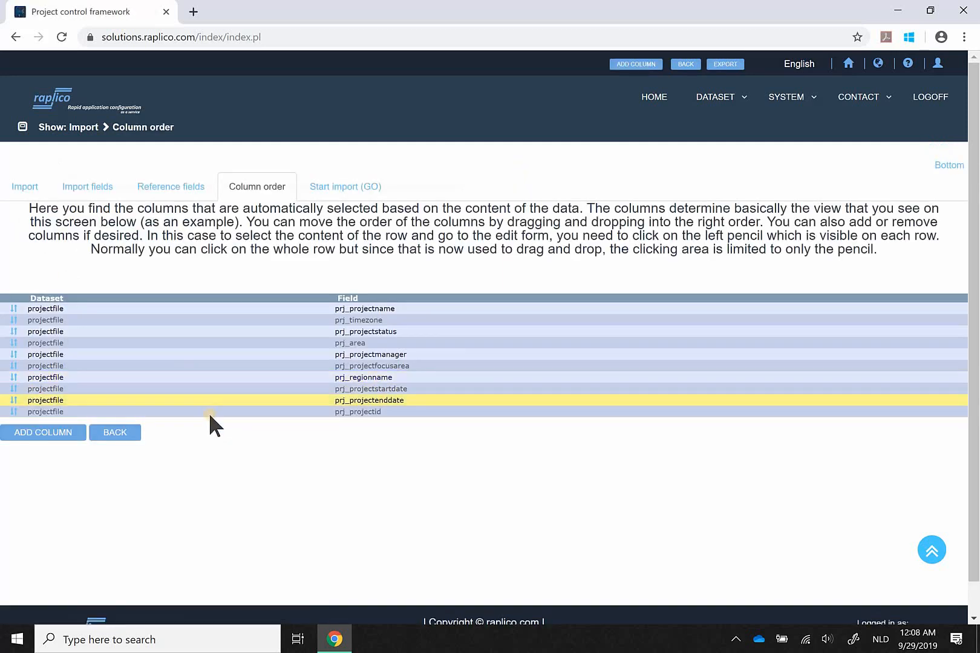
{"action": "left_click_drag", "start_coordinate": [239, 311], "coordinate": [239, 305]}
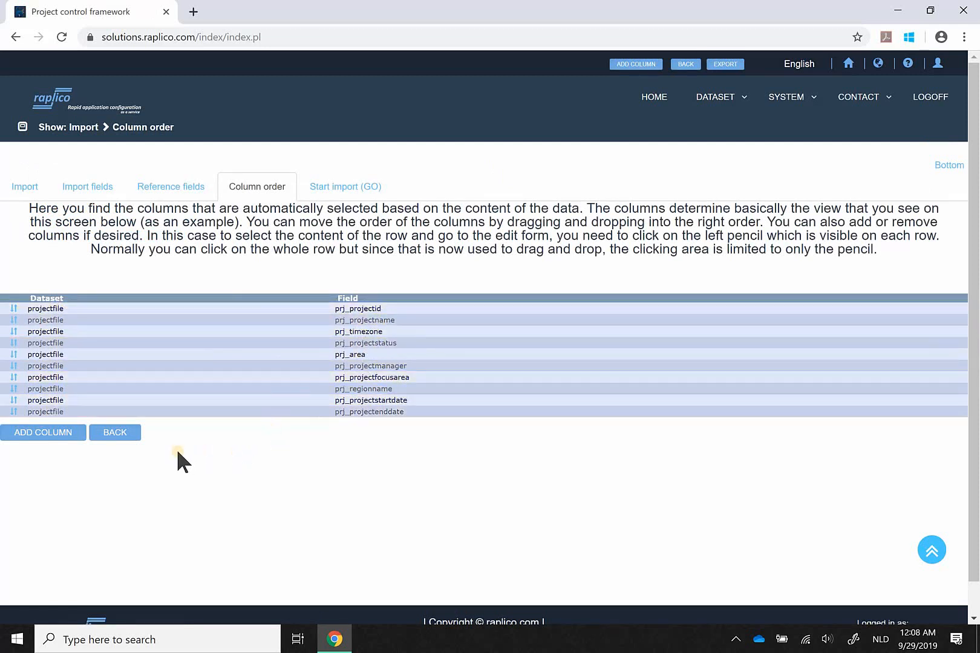
Run the import of the projectfile dataset and return to the home page.
{"action": "left_click", "coordinate": [348, 189]}
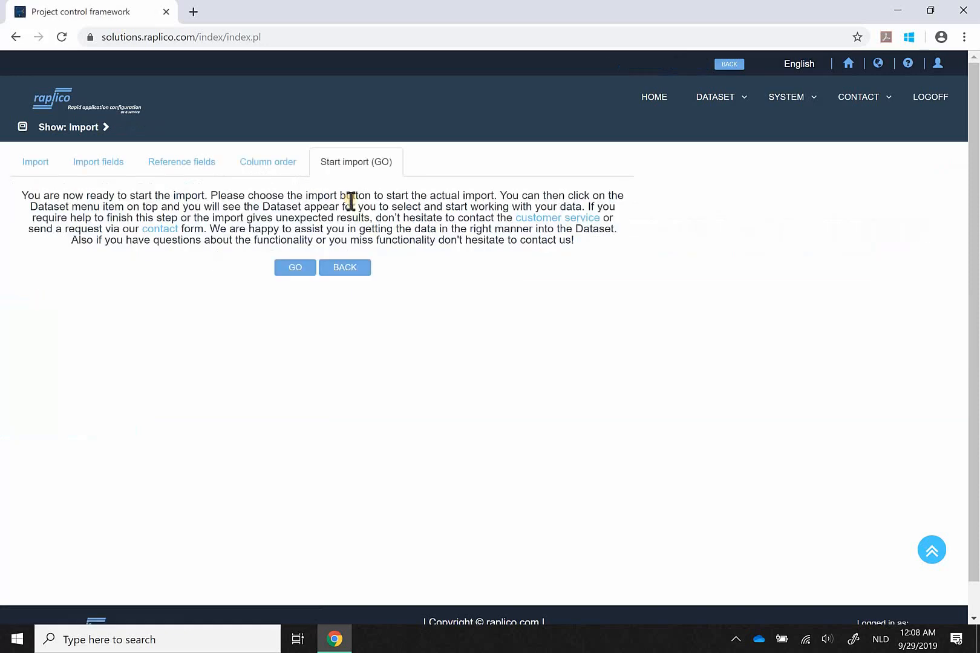
{"action": "left_click", "coordinate": [295, 269]}
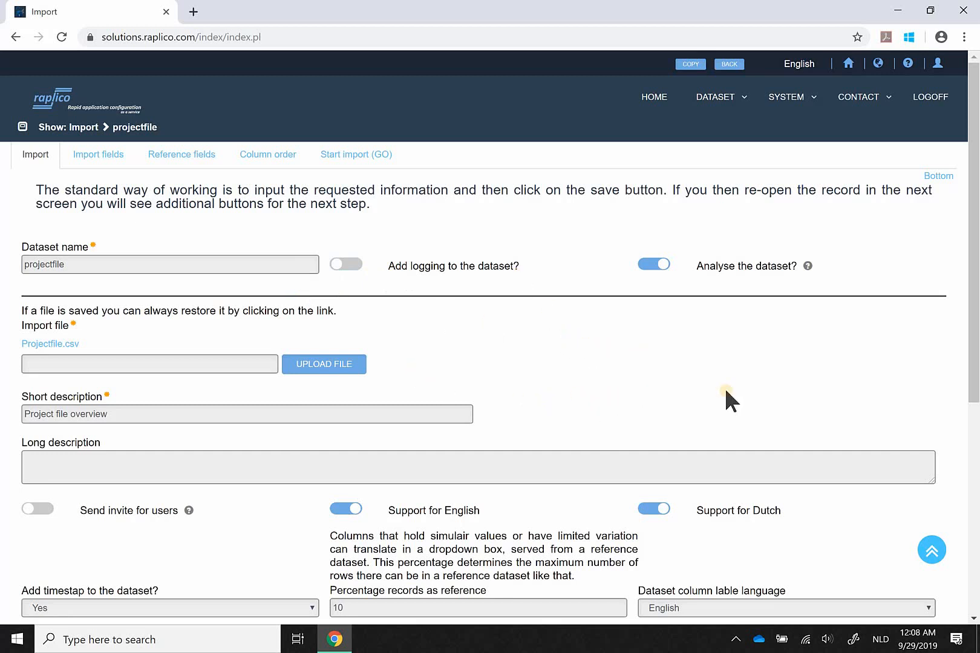
{"action": "left_click", "coordinate": [655, 103]}
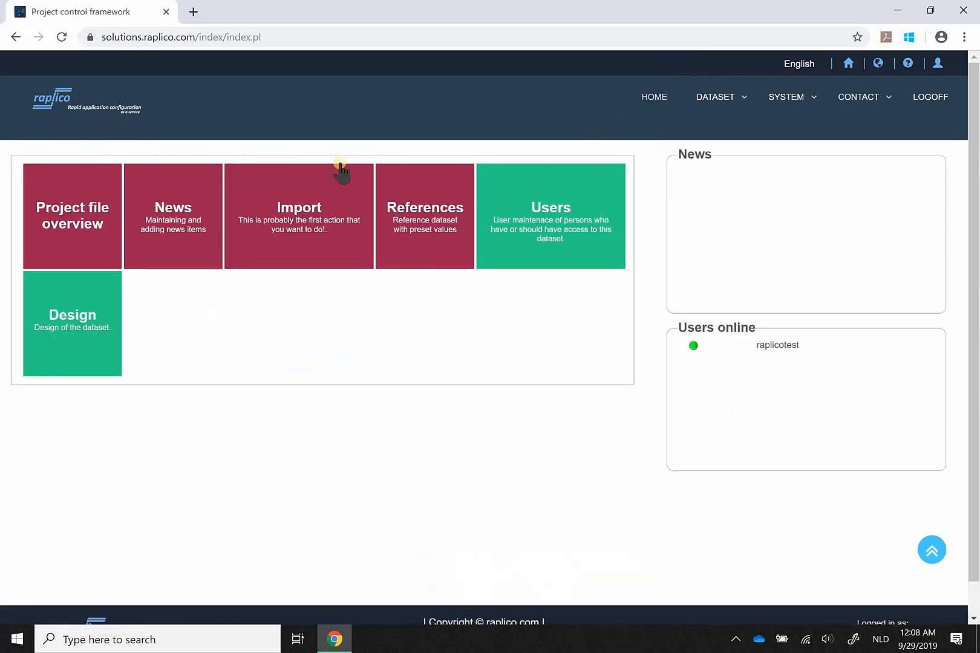
Examine the reference datasets created by the import and go back to the home page.
{"action": "left_click", "coordinate": [50, 225]}
{"action": "left_click", "coordinate": [418, 217]}
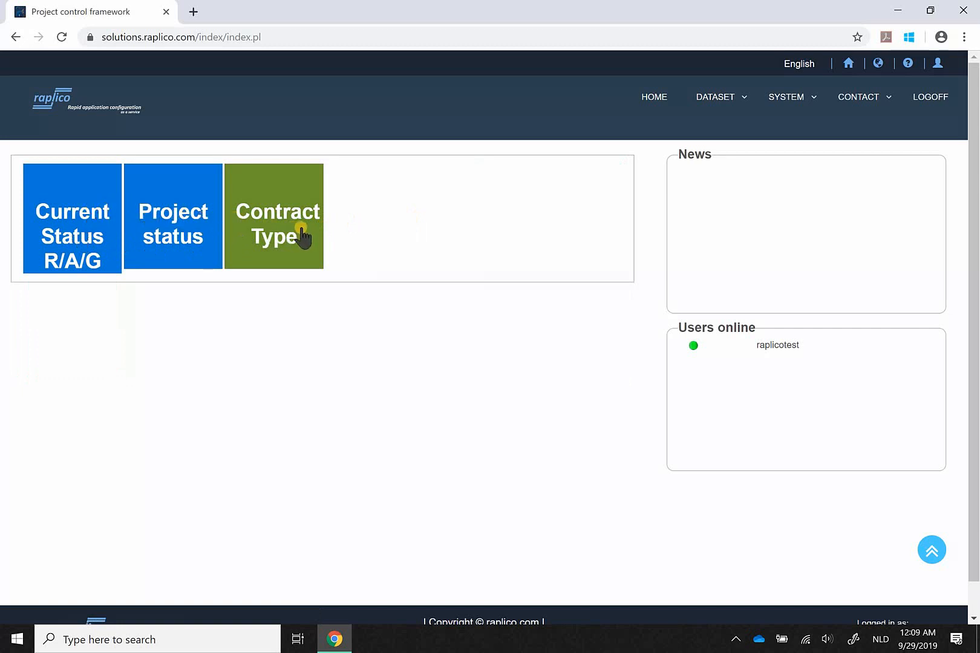
{"action": "left_click", "coordinate": [656, 97]}
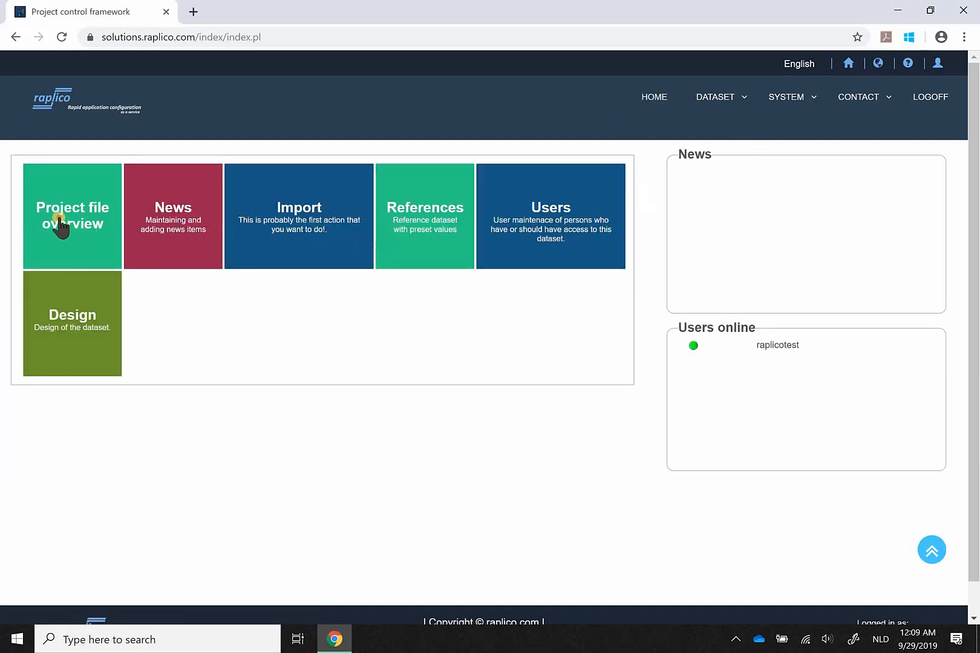
Open the project file overview and examine the filter choices for Current Status R/A/G.
{"action": "left_click", "coordinate": [59, 220]}
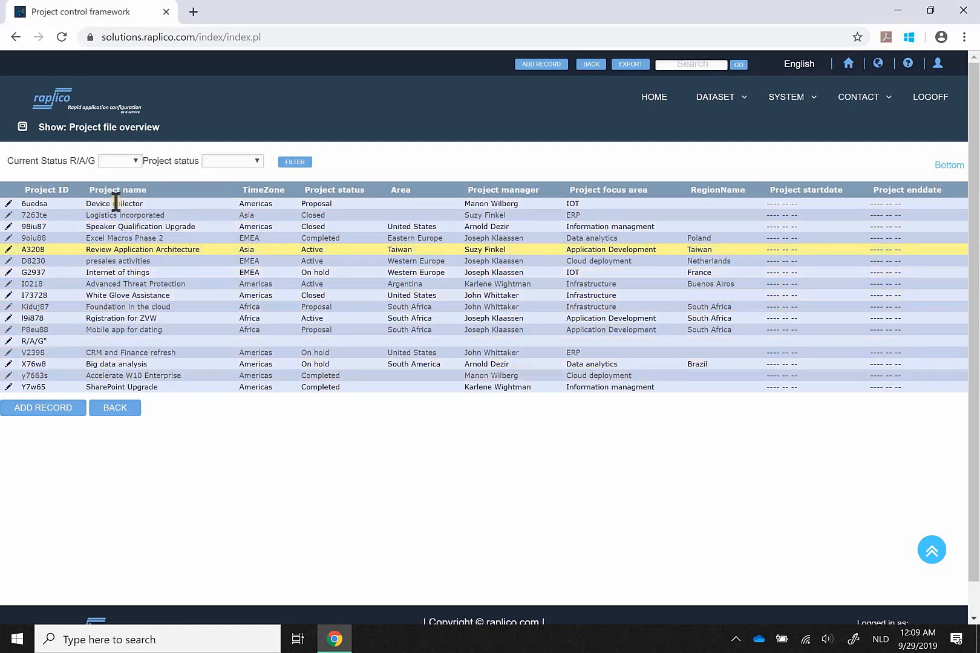
{"action": "left_click", "coordinate": [131, 161]}
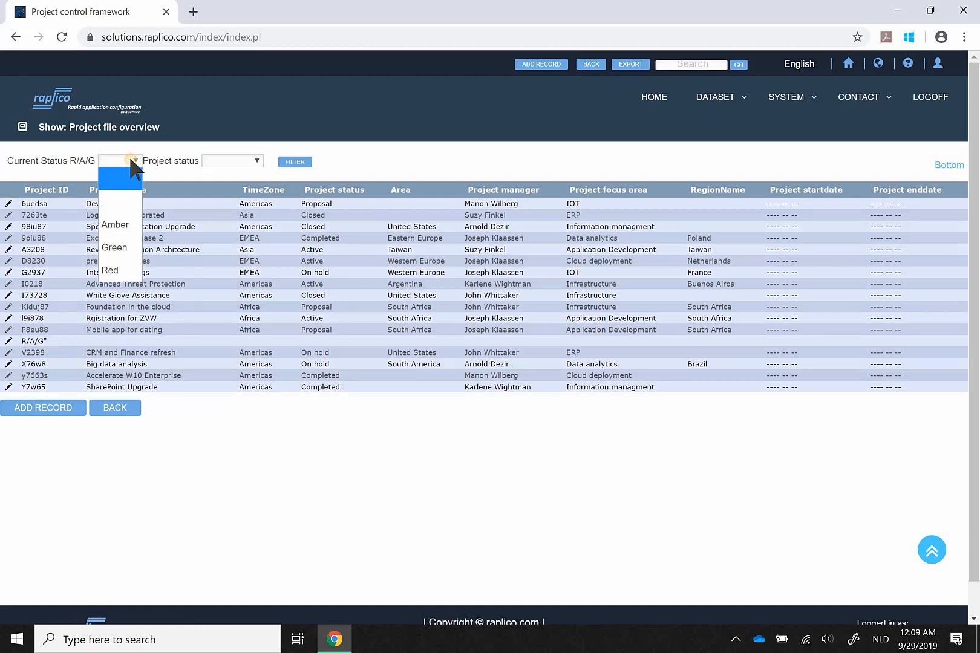
{"action": "left_click", "coordinate": [131, 159]}
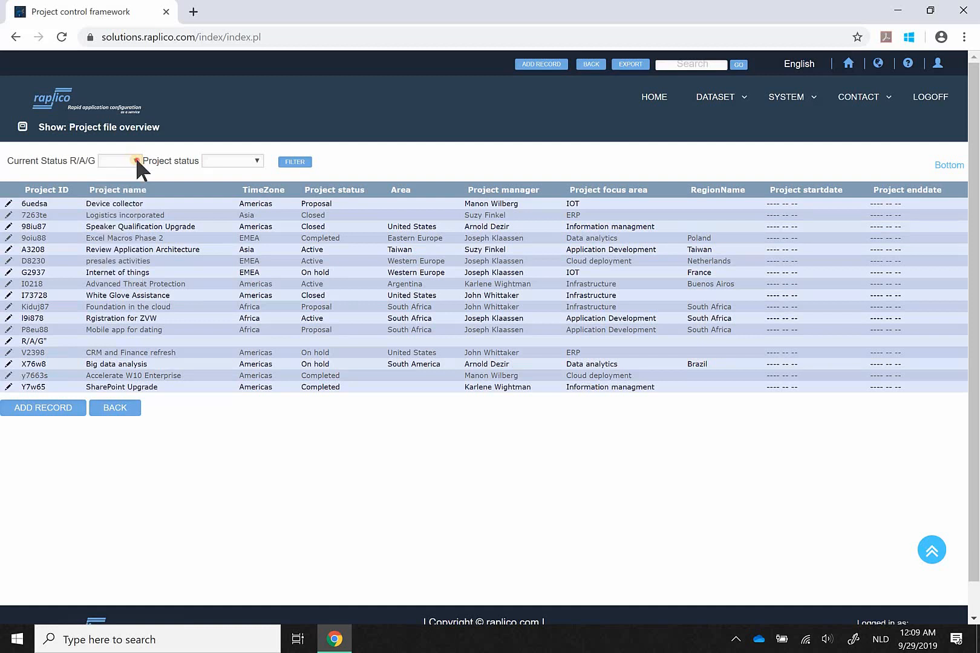
{"action": "left_click", "coordinate": [135, 158]}
{"action": "left_click", "coordinate": [135, 159]}
{"action": "left_click", "coordinate": [136, 161]}
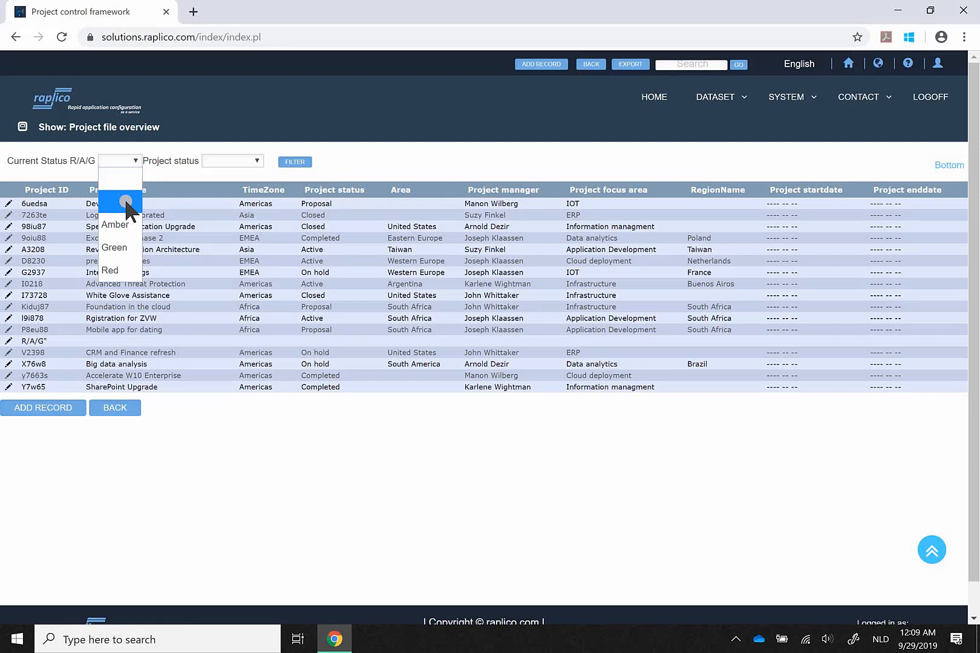
Filter the project list by the project status On hold.
{"action": "left_click", "coordinate": [257, 161]}
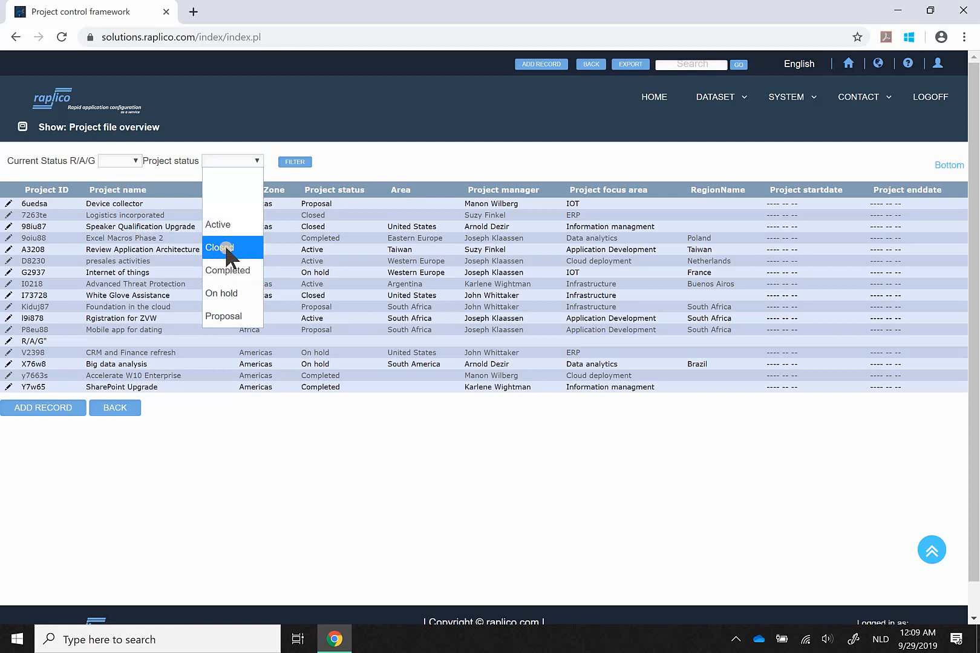
{"action": "left_click", "coordinate": [236, 294]}
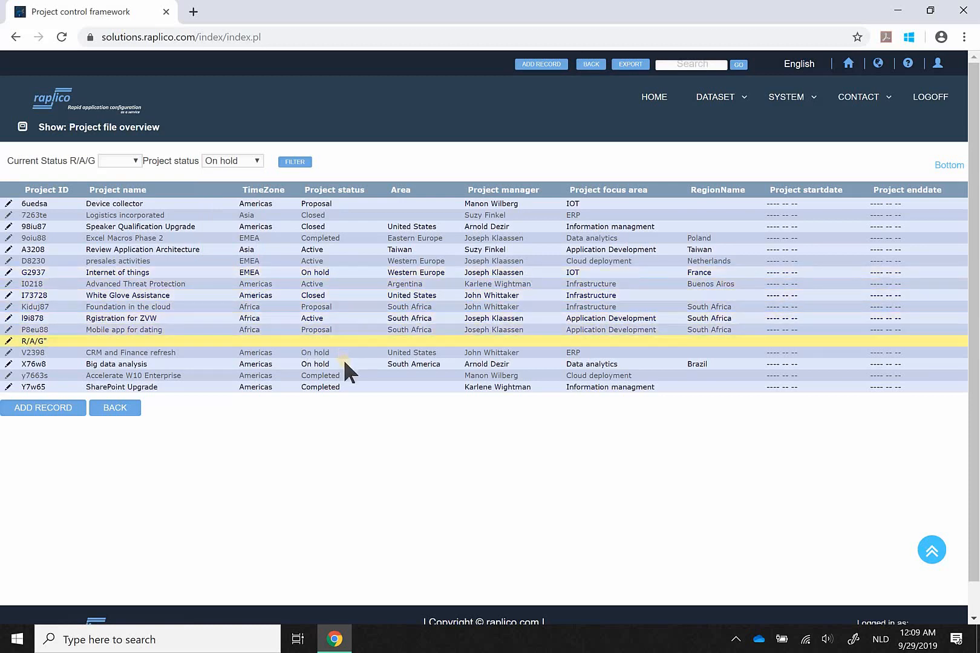
{"action": "left_click", "coordinate": [296, 162]}
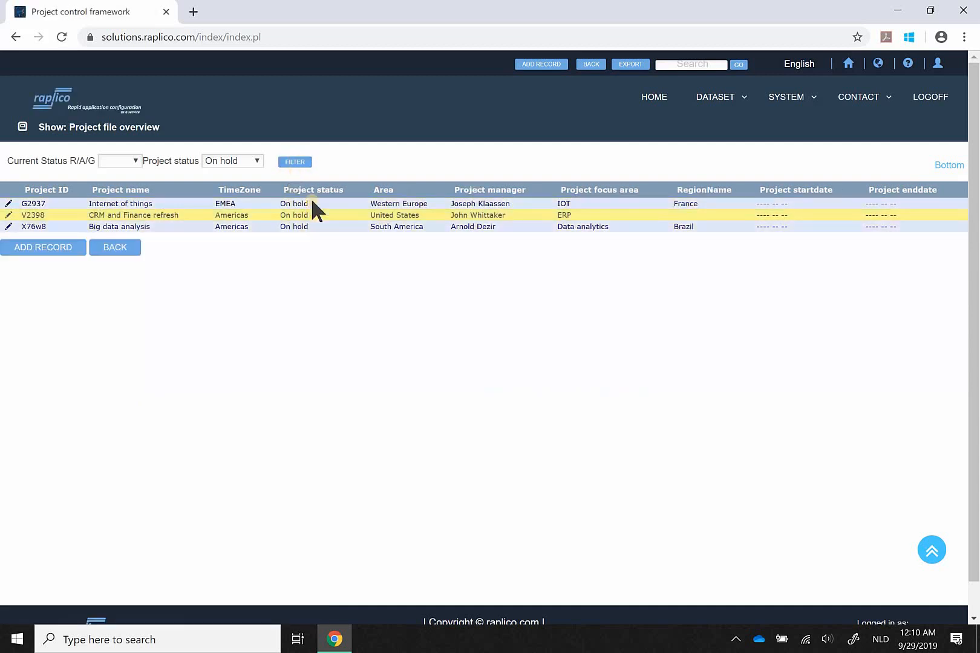
Clear the project status filter and list all projects again.
{"action": "left_click", "coordinate": [254, 159]}
{"action": "left_click", "coordinate": [245, 175]}
{"action": "left_click", "coordinate": [295, 163]}
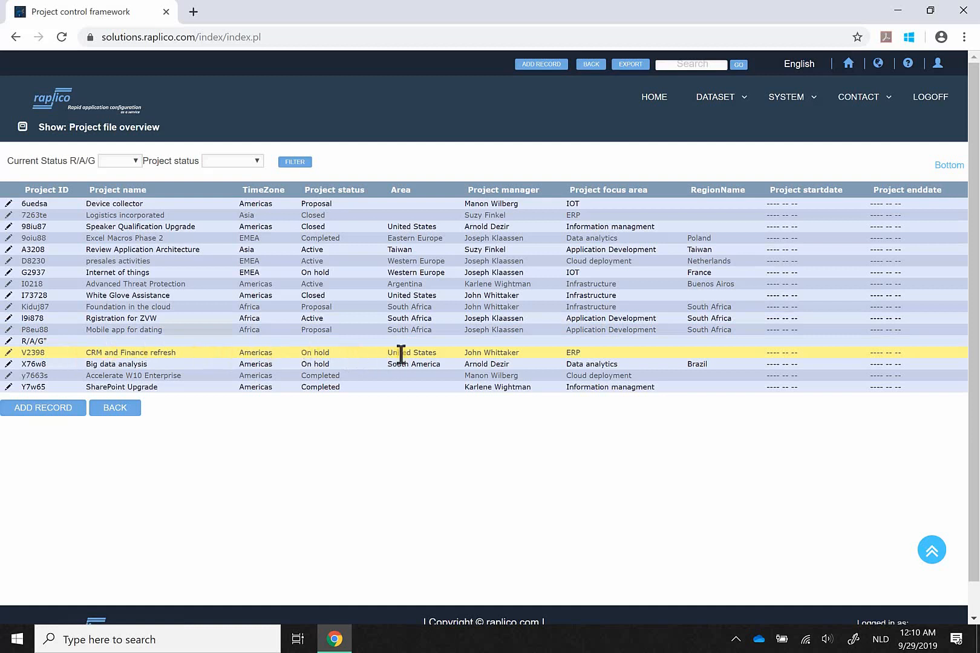
Open the CRM and Finance refresh project record, review its fields and save it.
{"action": "left_click", "coordinate": [354, 349]}
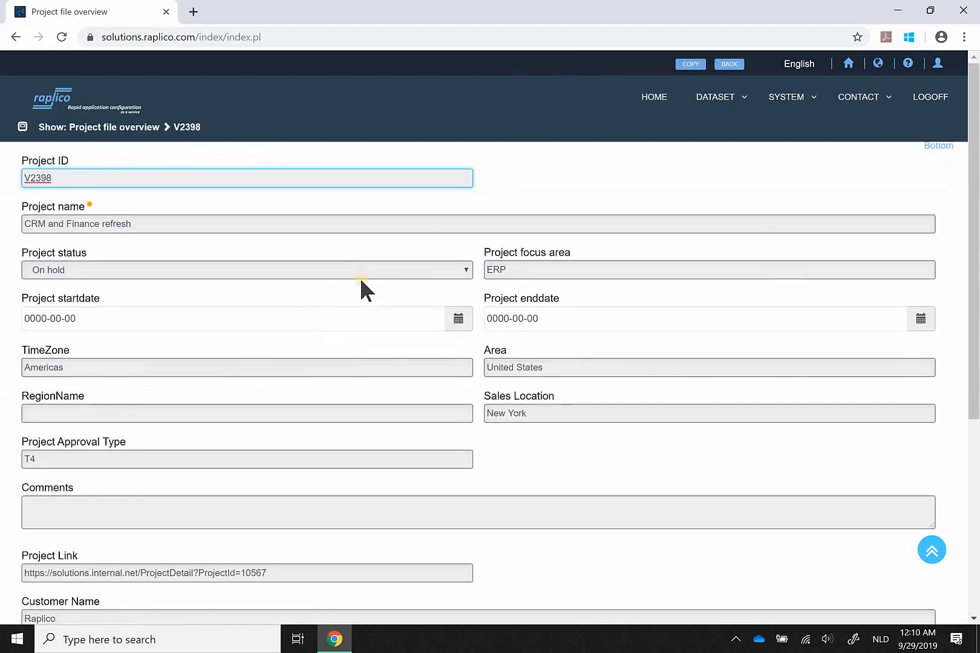
{"action": "scroll", "coordinate": [362, 279], "scroll_direction": "down", "scroll_amount": 5}
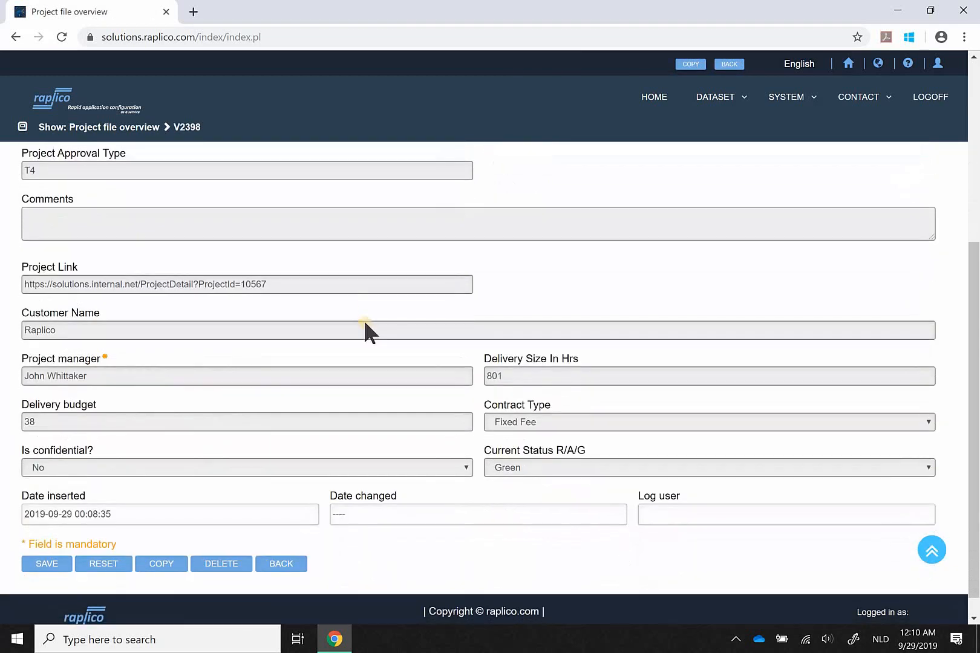
{"action": "scroll", "coordinate": [357, 363], "scroll_direction": "down", "scroll_amount": 1}
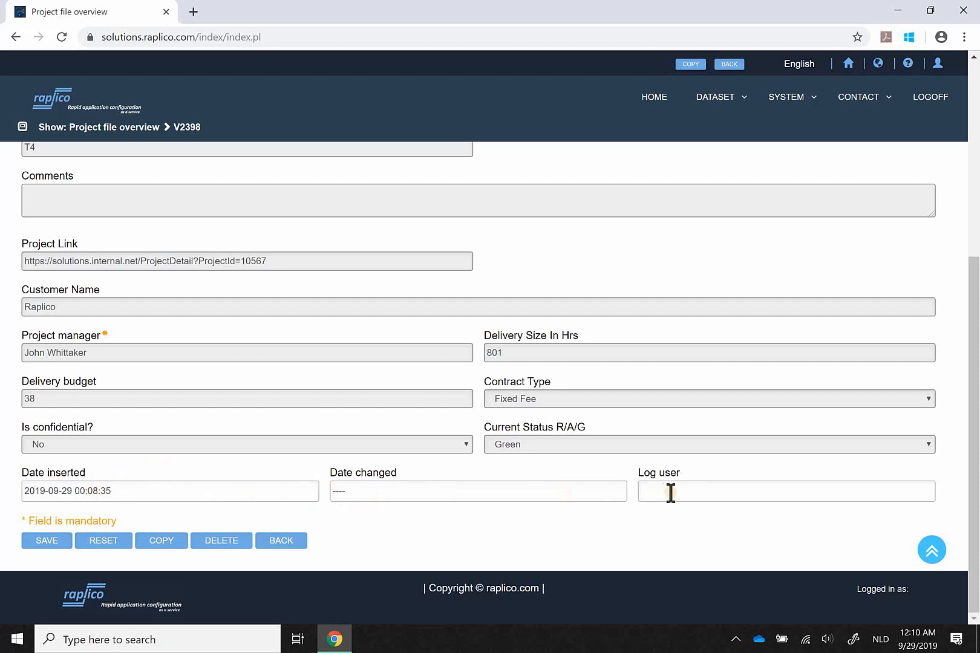
{"action": "left_click", "coordinate": [46, 540]}
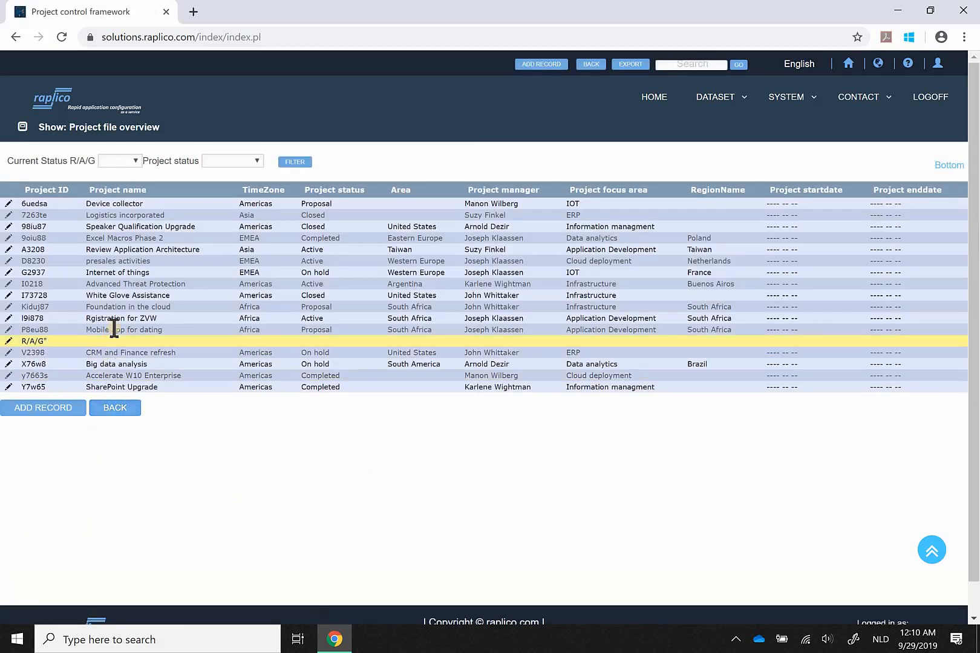
Reopen the CRM and Finance refresh record, check its change log fields and Current Status R/A/G options, and return to the list.
{"action": "left_click", "coordinate": [63, 351]}
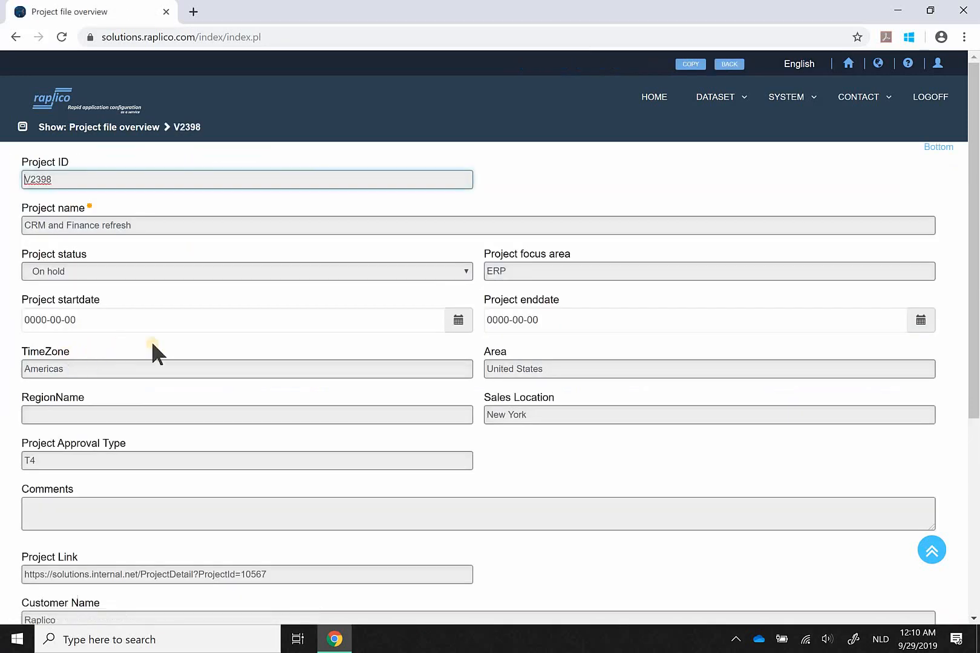
{"action": "scroll", "coordinate": [157, 367], "scroll_direction": "down", "scroll_amount": 5}
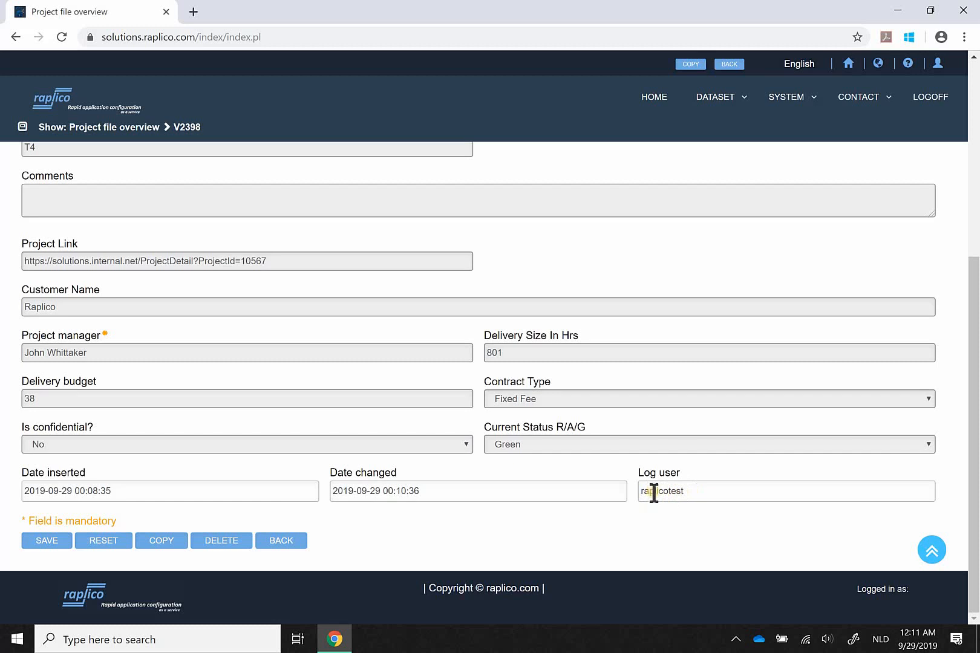
{"action": "left_click", "coordinate": [43, 542]}
{"action": "left_click", "coordinate": [927, 447]}
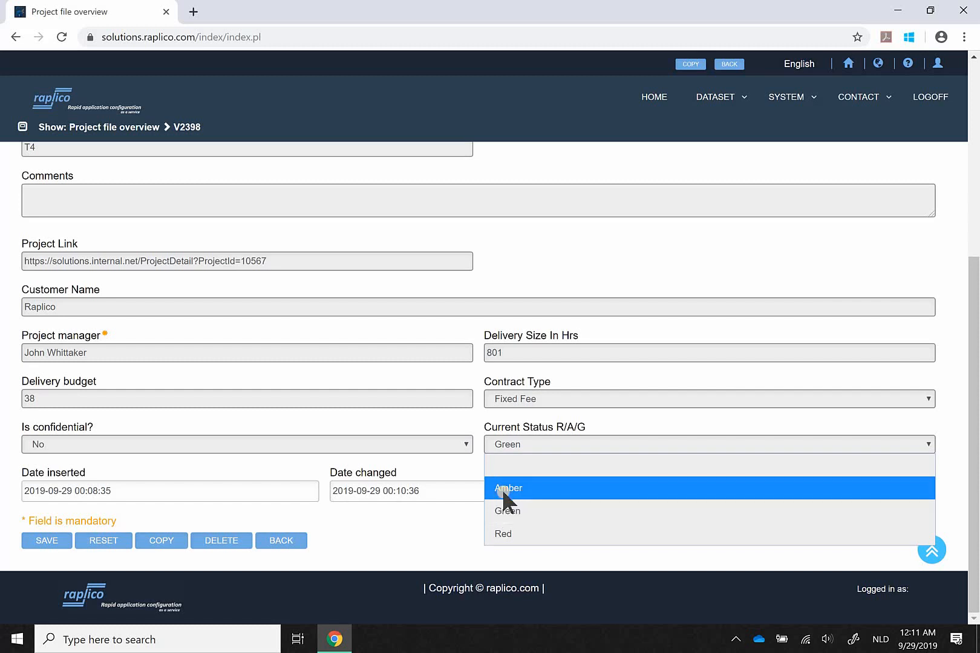
{"action": "left_click", "coordinate": [441, 521]}
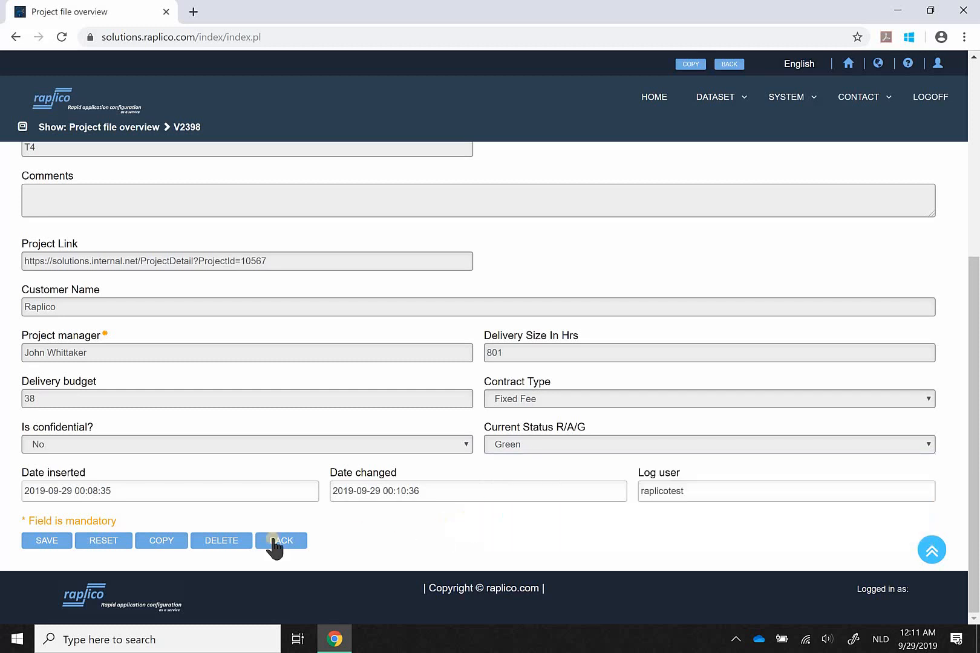
{"action": "left_click", "coordinate": [206, 544]}
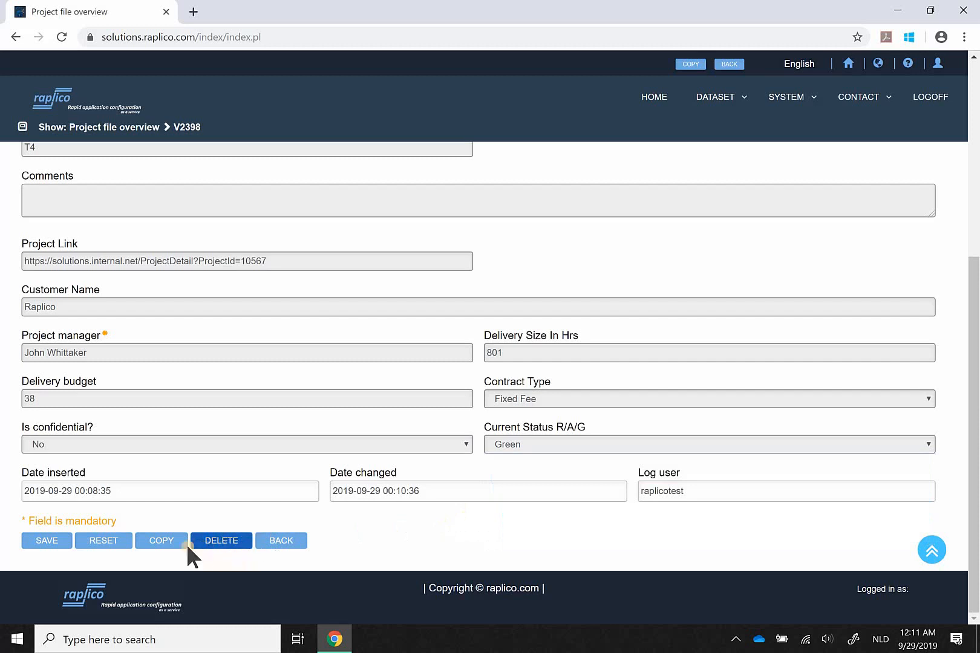
{"action": "left_click", "coordinate": [275, 540]}
Add the value Dark red to the Current Status R/A/G reference dataset and save it.
{"action": "left_click", "coordinate": [664, 97]}
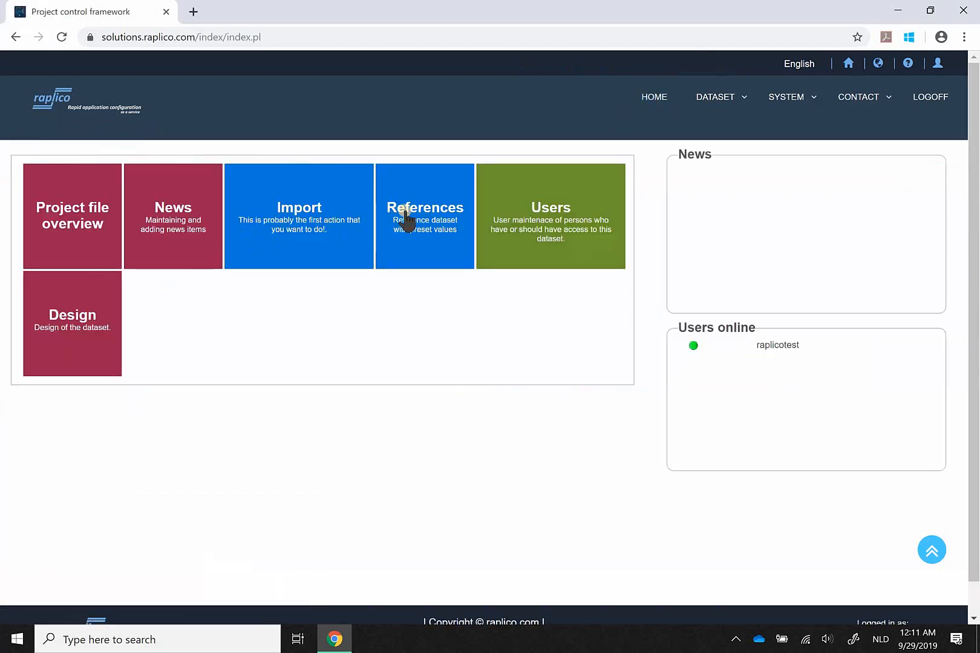
{"action": "left_click", "coordinate": [412, 211]}
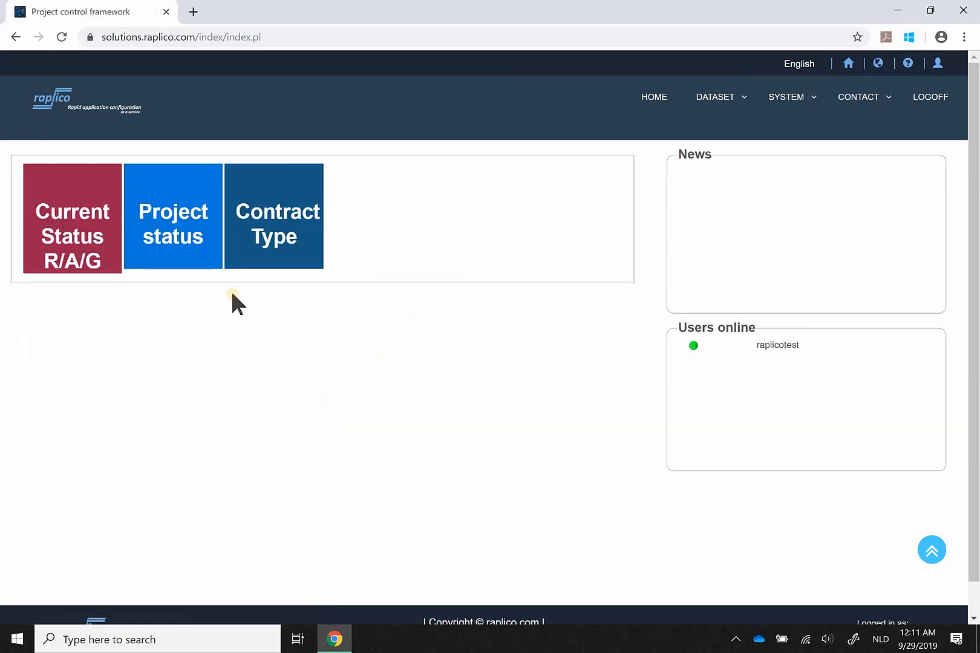
{"action": "left_click", "coordinate": [47, 233]}
{"action": "left_click", "coordinate": [71, 230]}
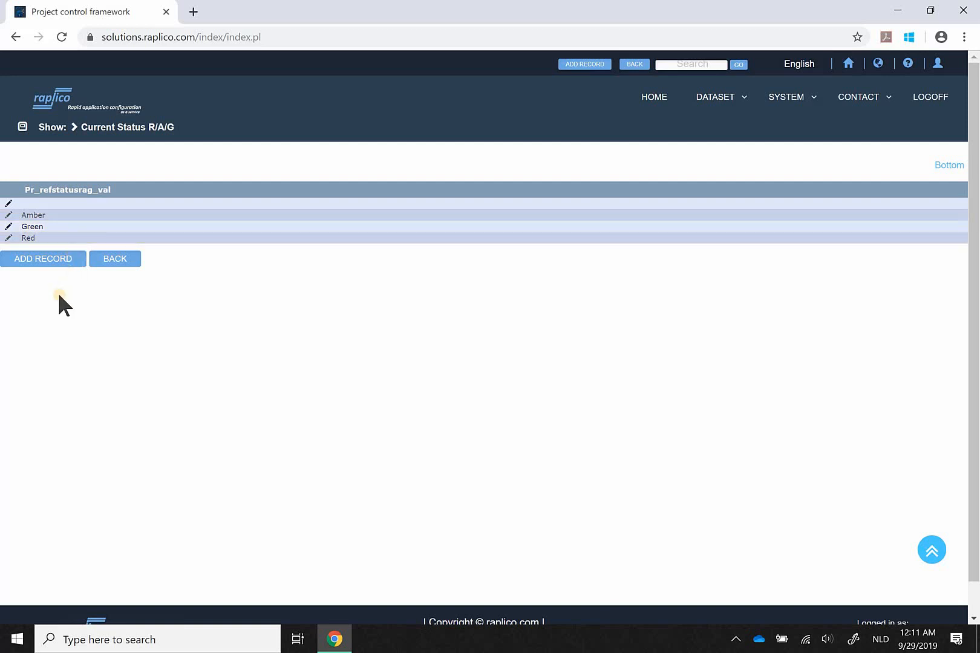
{"action": "left_click", "coordinate": [48, 262]}
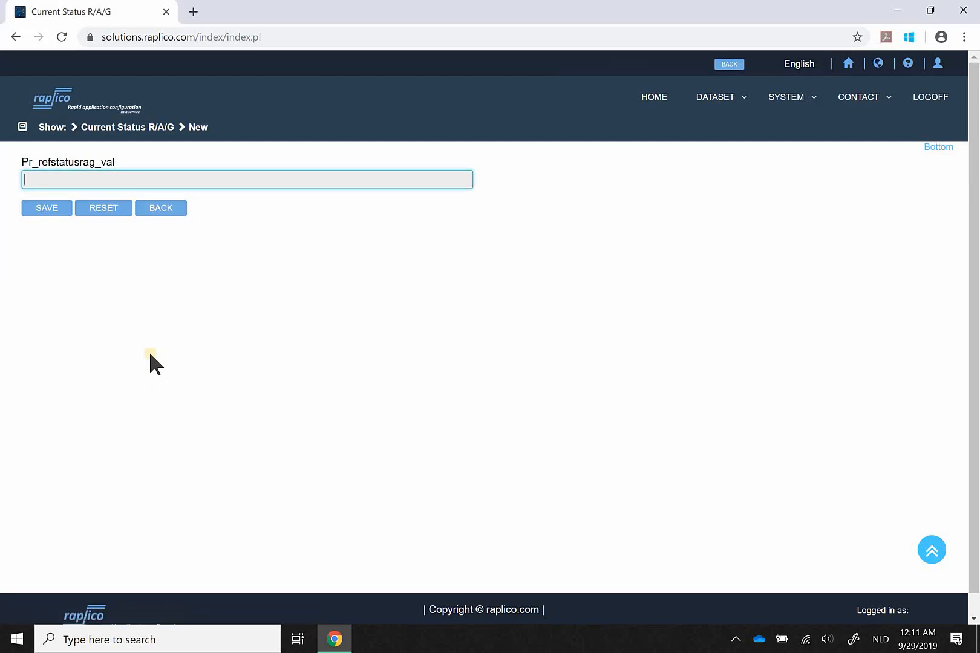
{"action": "type", "text": "Dark red"}
{"action": "left_click", "coordinate": [40, 211]}
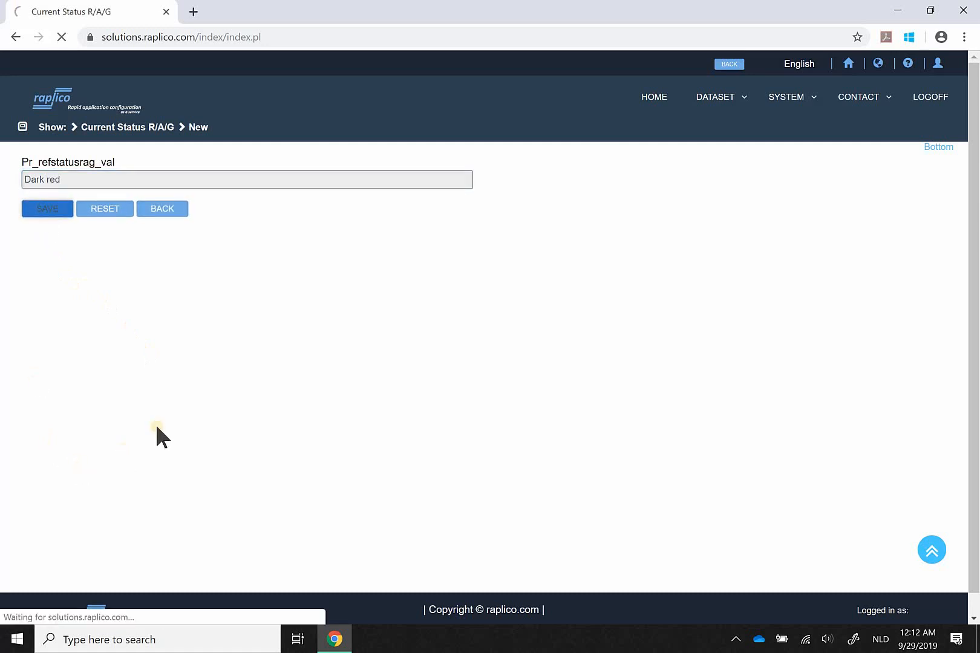
Set Current Status R/A/G of the CRM and Finance refresh project to Dark red and save the record.
{"action": "left_click", "coordinate": [654, 95]}
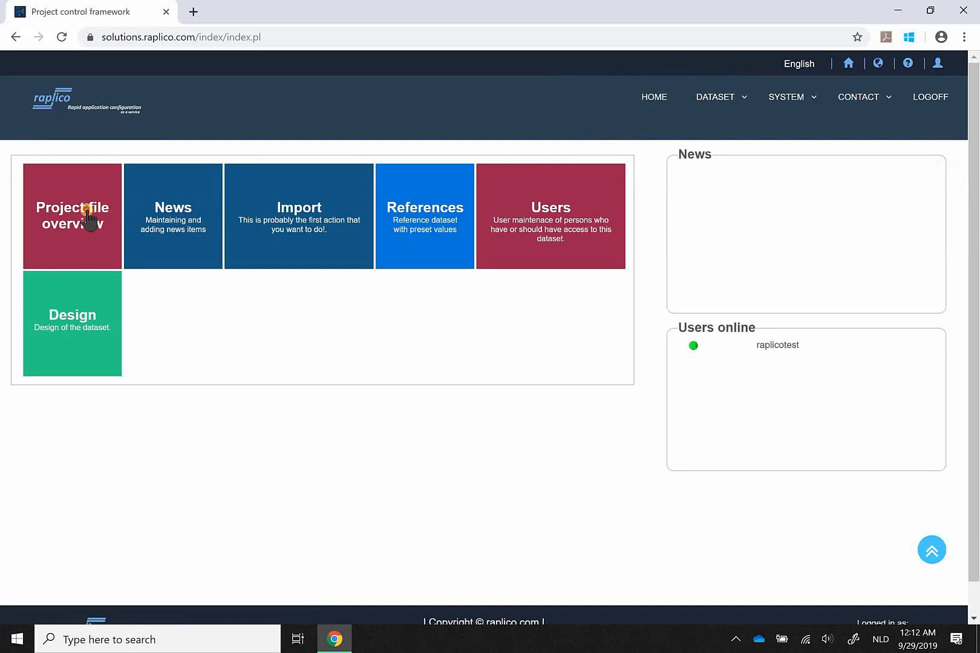
{"action": "left_click", "coordinate": [88, 215]}
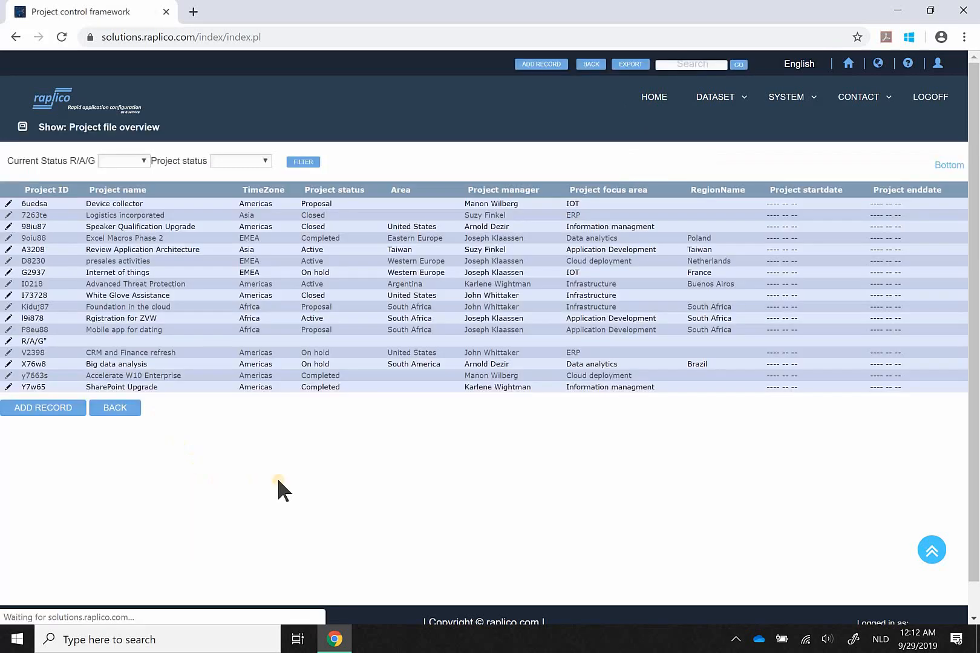
{"action": "left_click", "coordinate": [132, 353]}
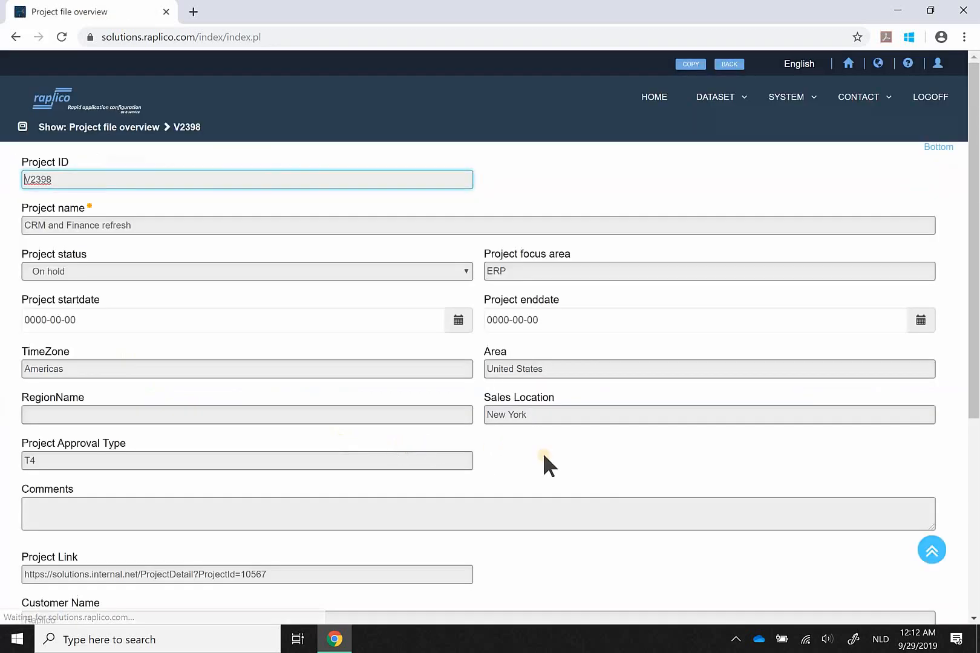
{"action": "scroll", "coordinate": [542, 463], "scroll_direction": "down", "scroll_amount": 6}
{"action": "scroll", "coordinate": [546, 458], "scroll_direction": "down", "scroll_amount": 2}
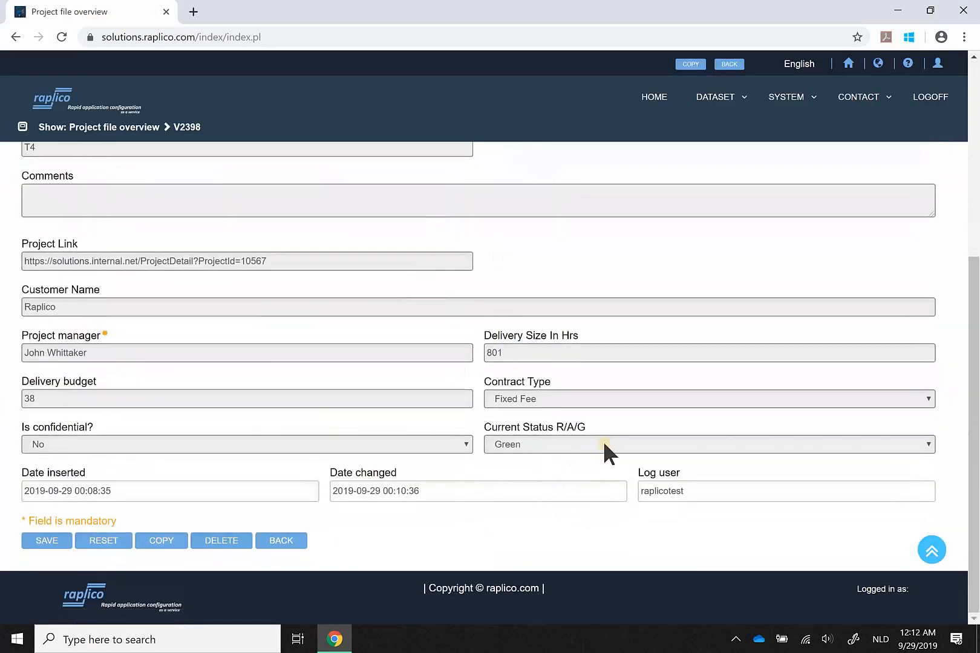
{"action": "left_click", "coordinate": [569, 444]}
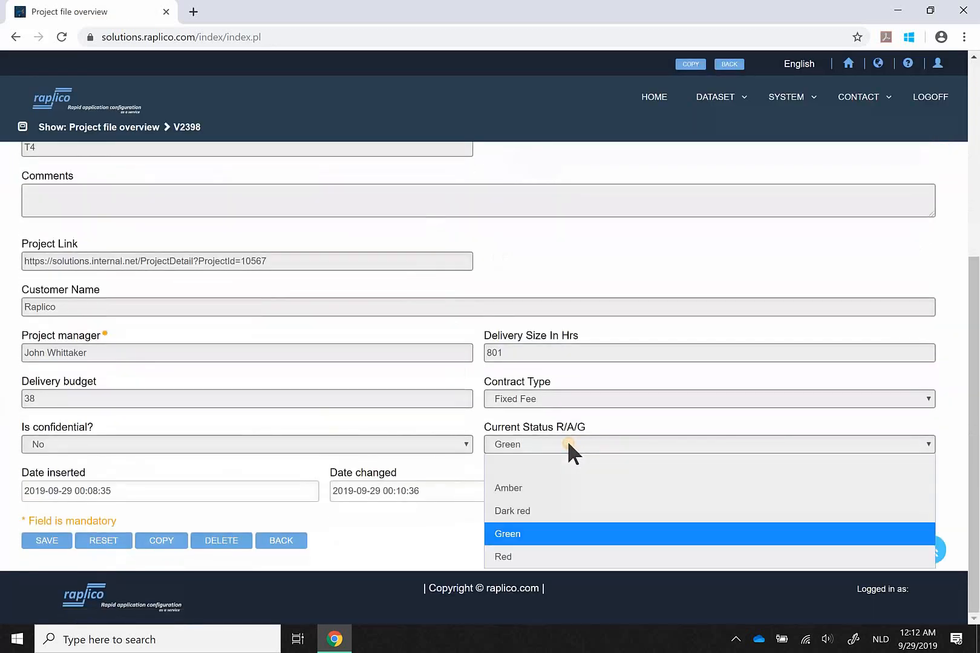
{"action": "left_click", "coordinate": [536, 513]}
{"action": "left_click", "coordinate": [35, 543]}
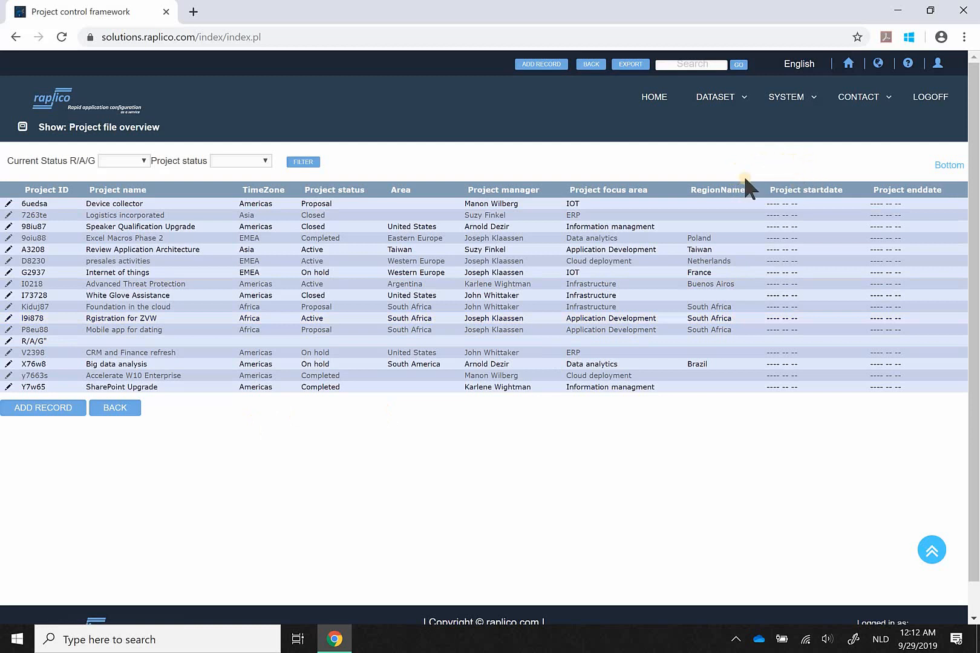
Open the field definitions of the pr_projectfile dataset in the design of the projectcontrol solution.
{"action": "left_click", "coordinate": [658, 101]}
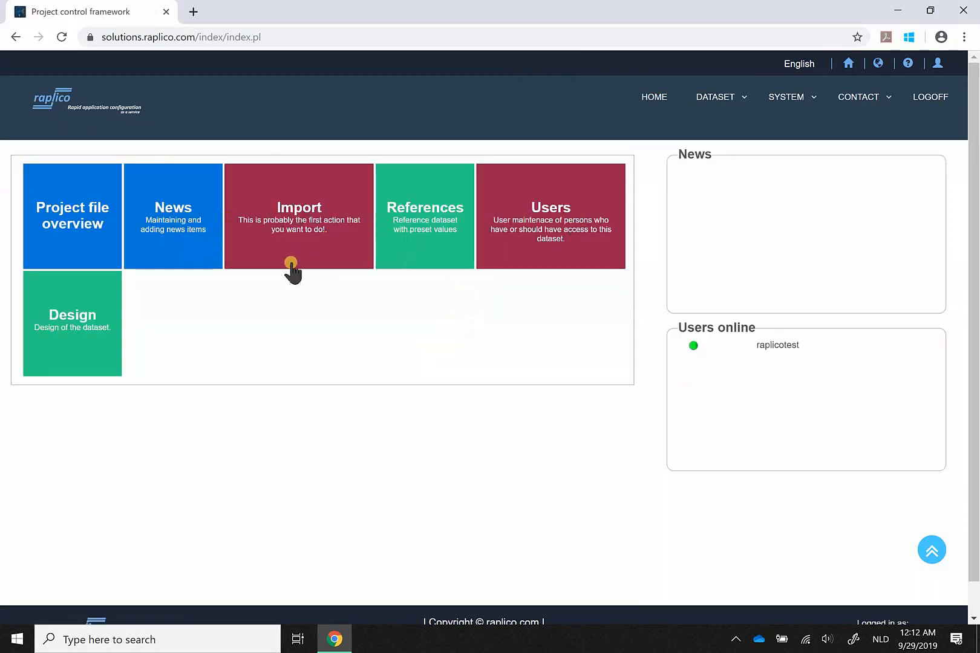
{"action": "left_click", "coordinate": [102, 371]}
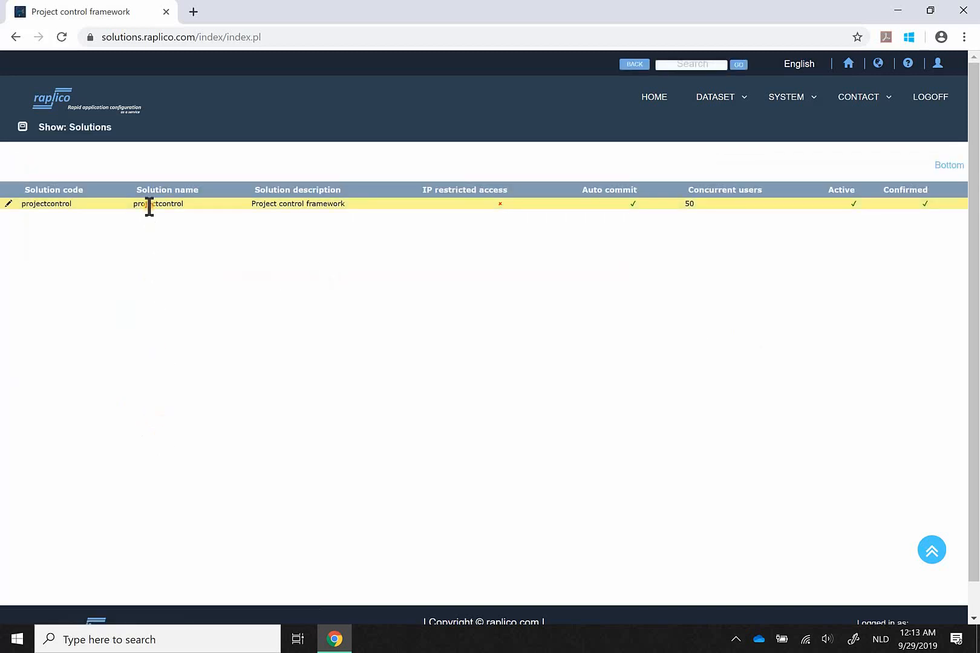
{"action": "left_click", "coordinate": [149, 205]}
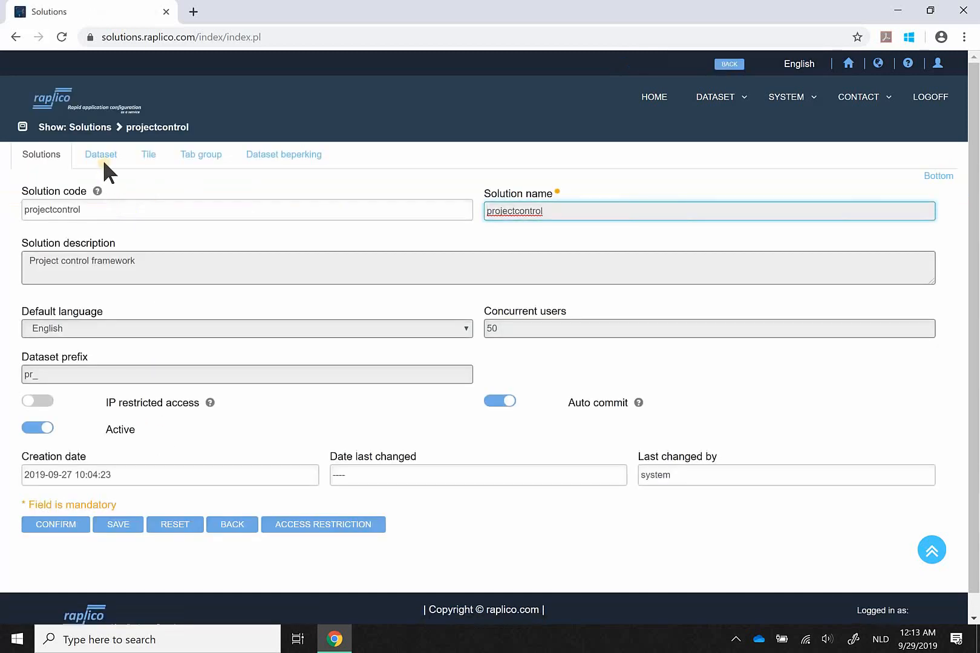
{"action": "left_click", "coordinate": [103, 158]}
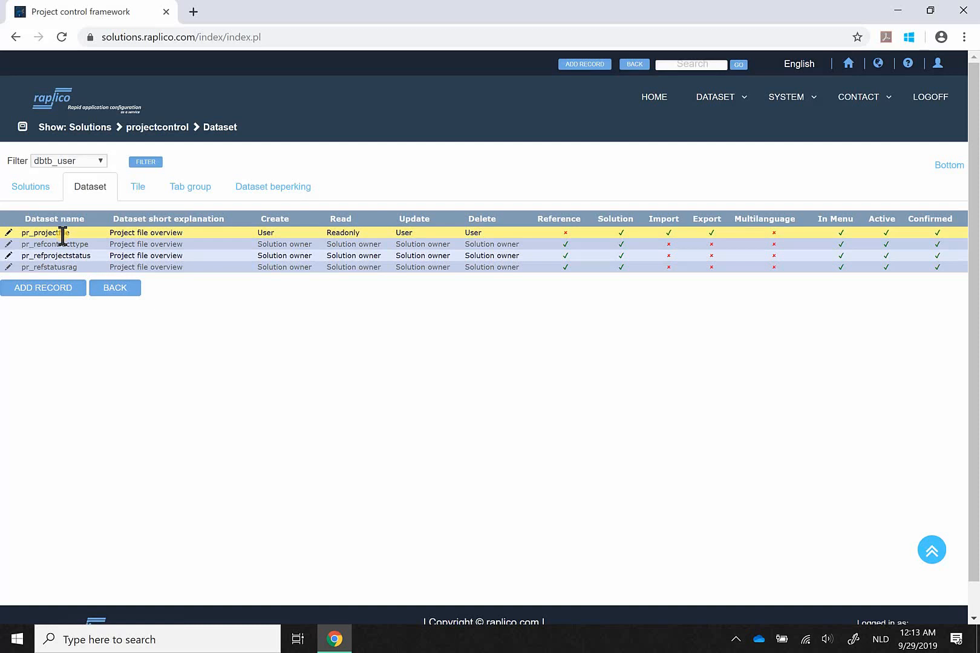
{"action": "left_click", "coordinate": [62, 234]}
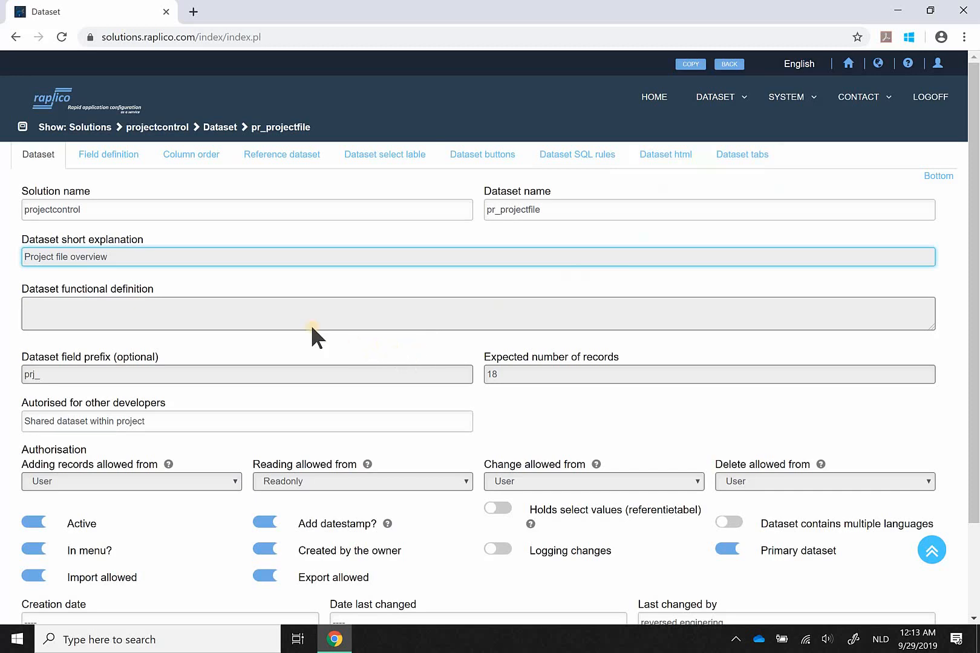
{"action": "left_click", "coordinate": [118, 154]}
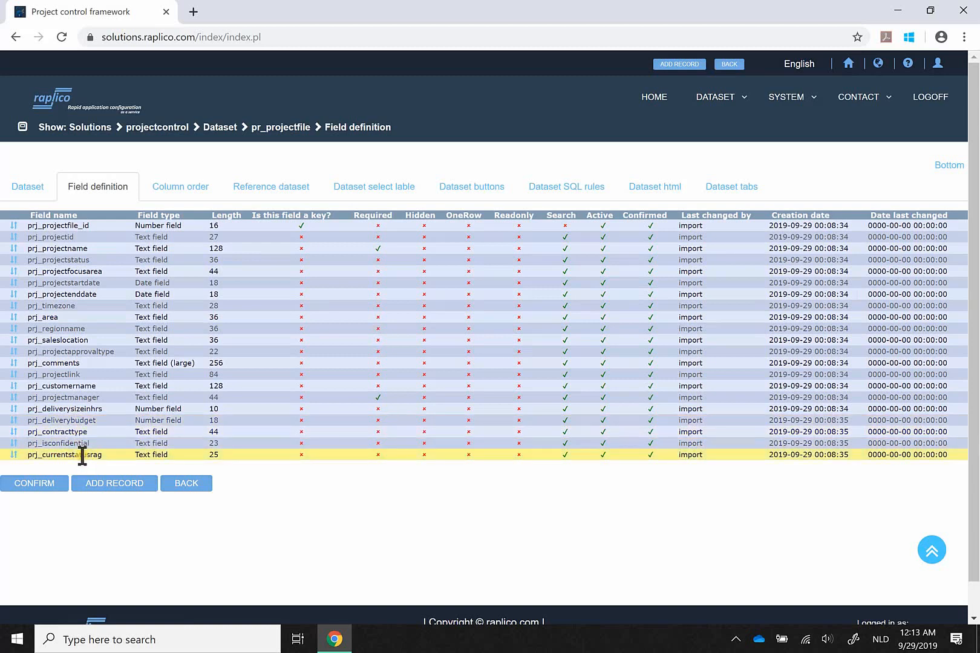
Move the prj_currentstatusrag field directly below prj_projectname in the field order and confirm the new sequence.
{"action": "left_click_drag", "start_coordinate": [77, 455], "coordinate": [102, 257]}
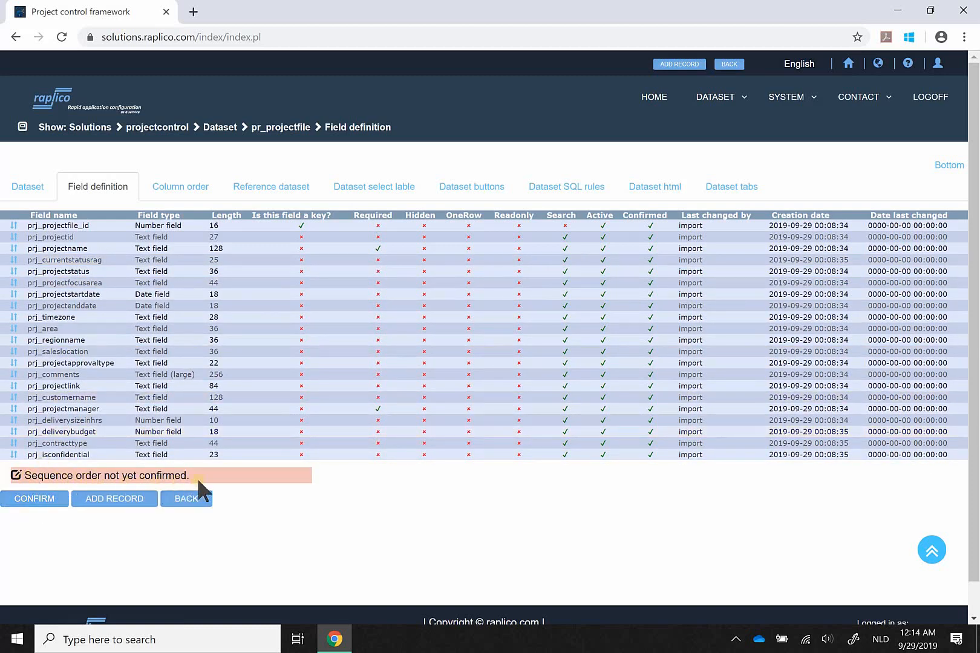
{"action": "left_click", "coordinate": [49, 500]}
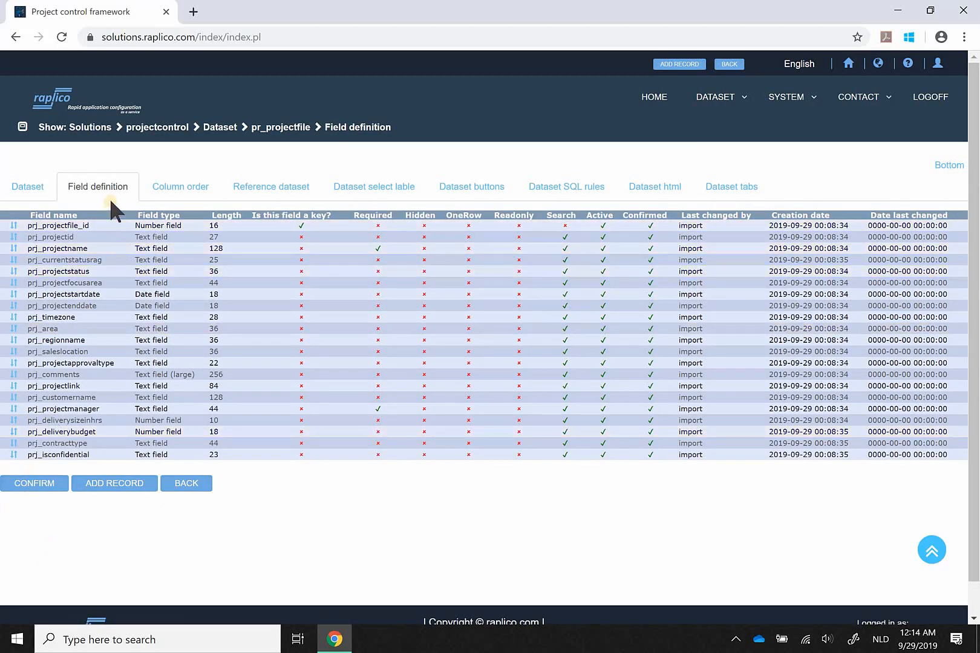
Open the definition of the prj_projectfocusarea field and review its type, length and attribute settings.
{"action": "left_click", "coordinate": [12, 280]}
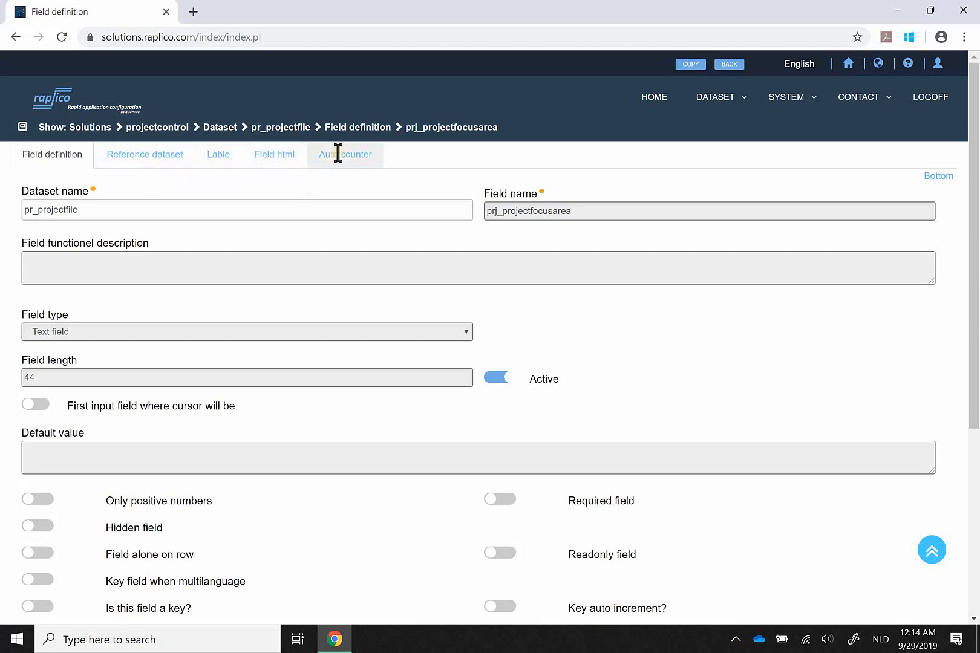
{"action": "scroll", "coordinate": [105, 445], "scroll_direction": "down", "scroll_amount": 1}
{"action": "scroll", "coordinate": [103, 434], "scroll_direction": "down", "scroll_amount": 2}
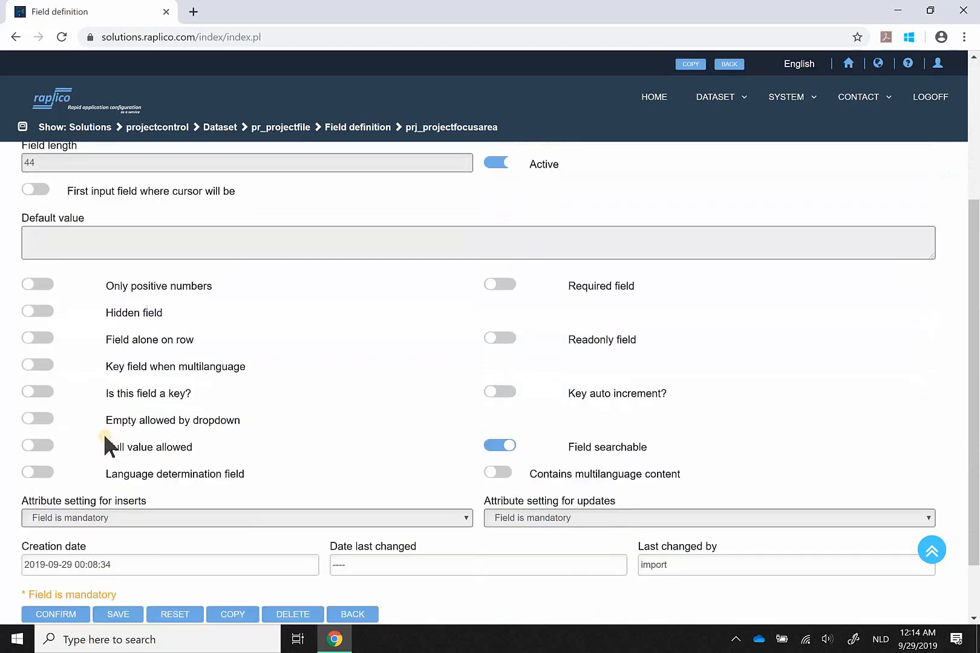
{"action": "scroll", "coordinate": [121, 476], "scroll_direction": "down", "scroll_amount": 1}
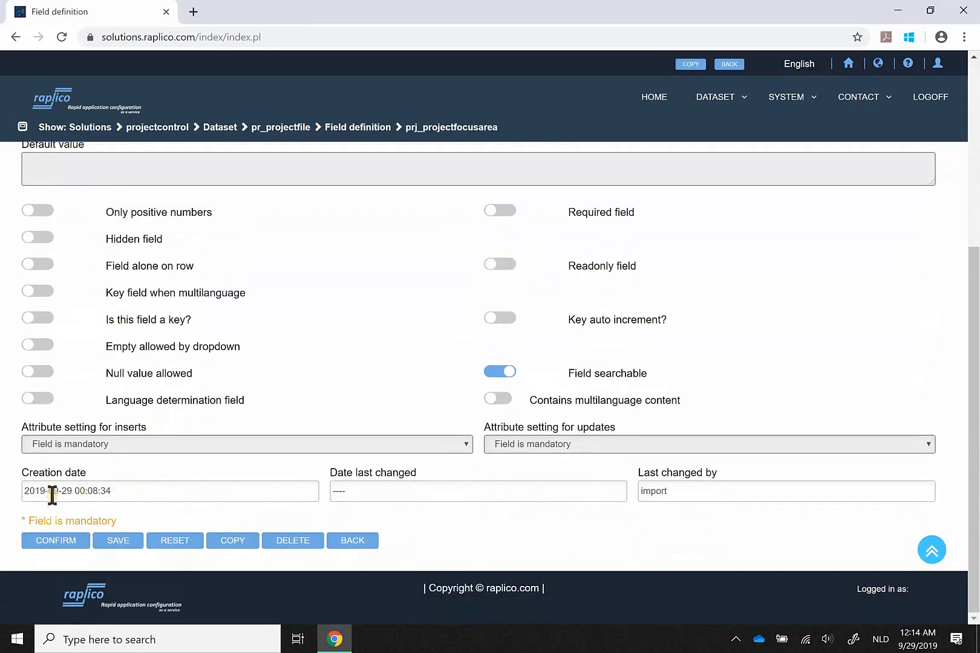
Return to the Project file overview and open the CRM and Finance refresh project record.
{"action": "left_click", "coordinate": [653, 96]}
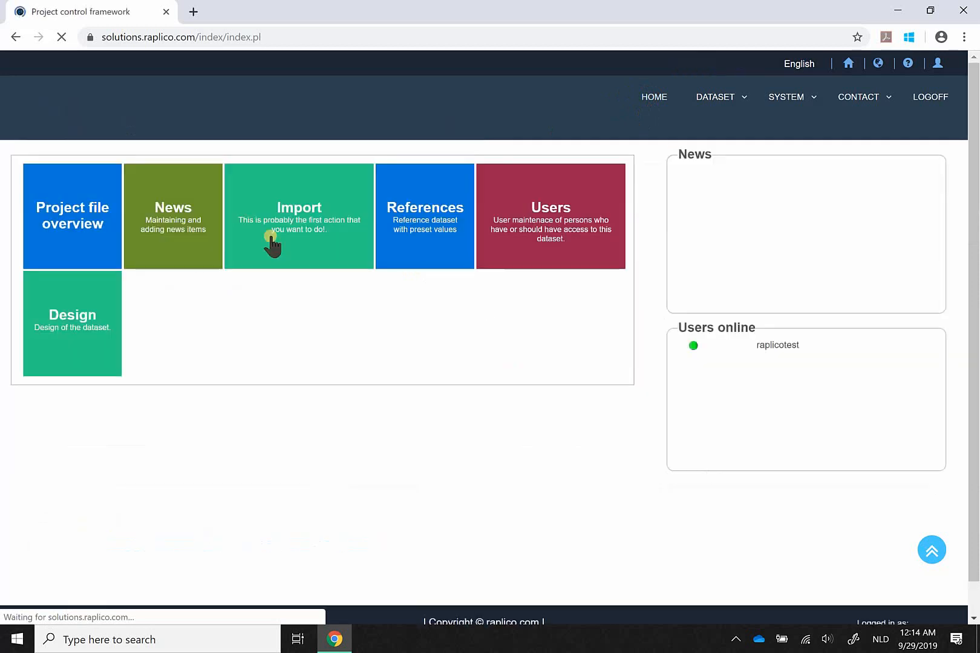
{"action": "left_click", "coordinate": [42, 230]}
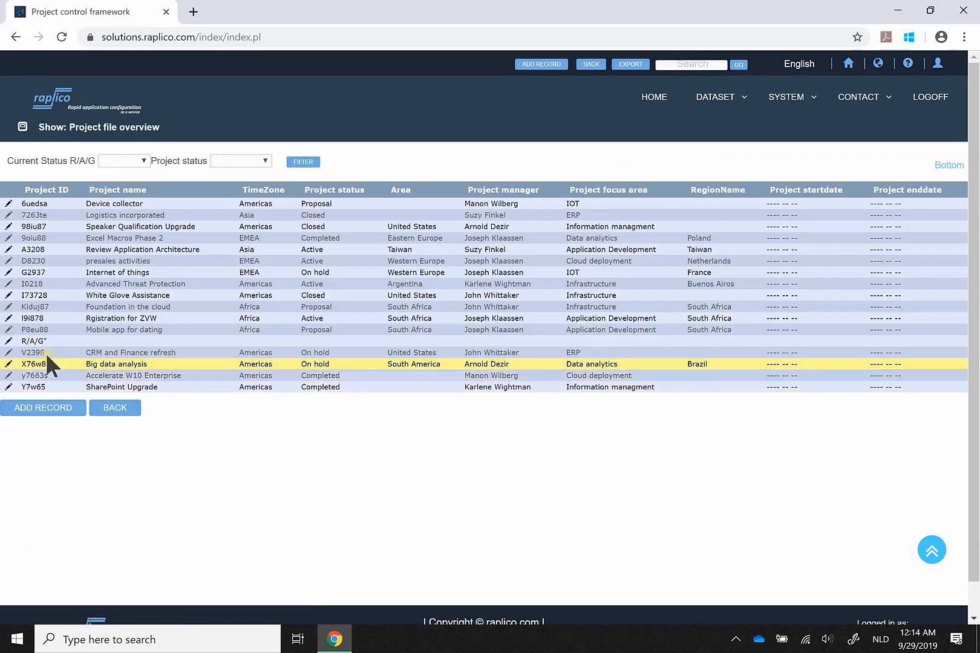
{"action": "left_click", "coordinate": [40, 353]}
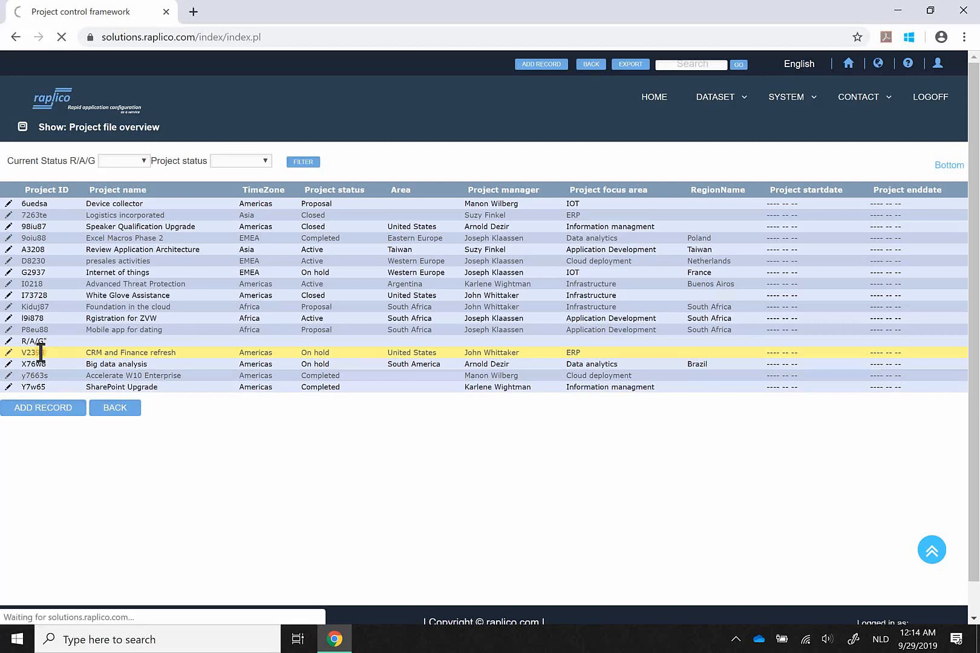